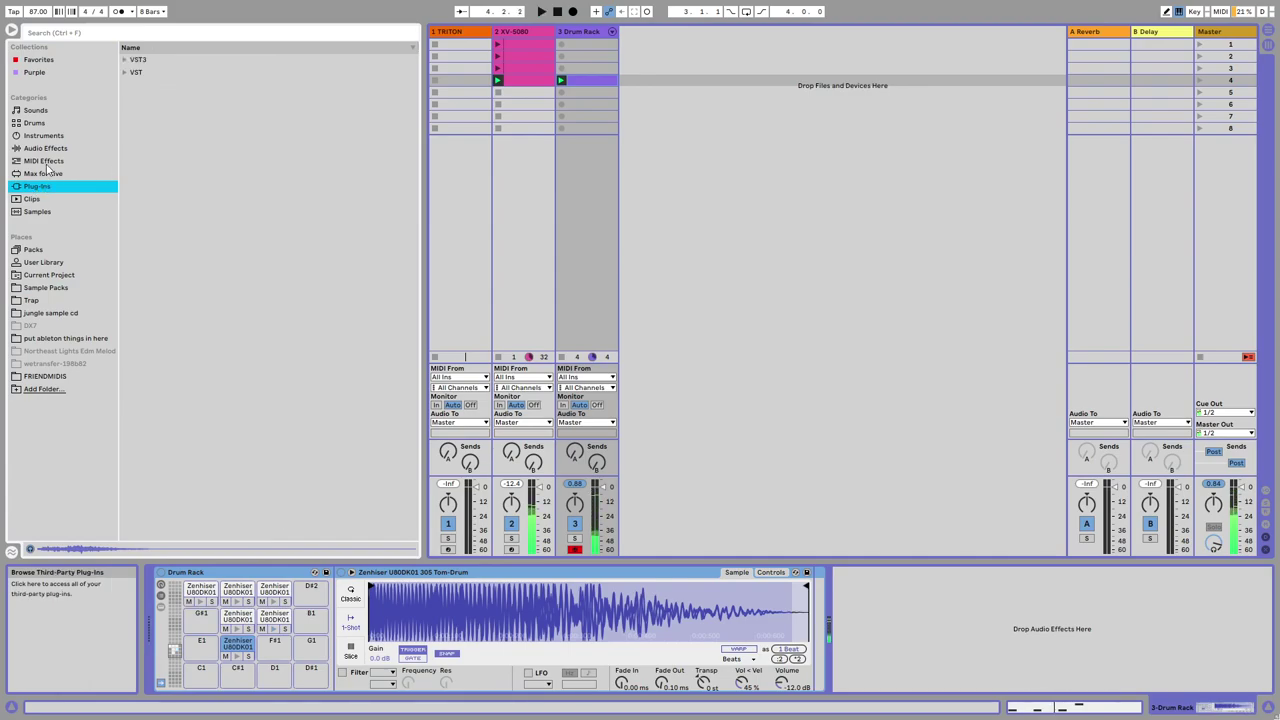
Add Reverb to the Drum Rack's kick, tom and clap pads, with decay times of 1.17 s on the kick and 1.78 s on the clap.
{"action": "left_click_drag", "start_coordinate": [148, 460], "coordinate": [194, 437]}
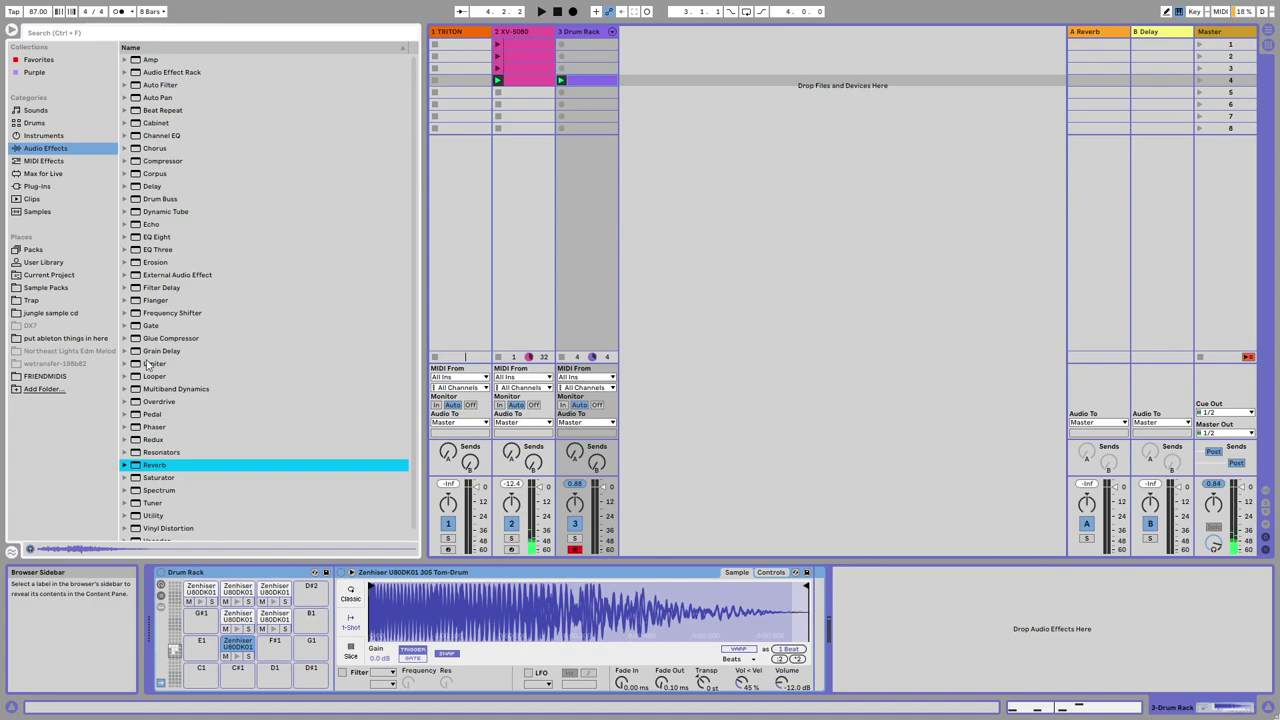
{"action": "left_click_drag", "start_coordinate": [274, 534], "coordinate": [276, 621]}
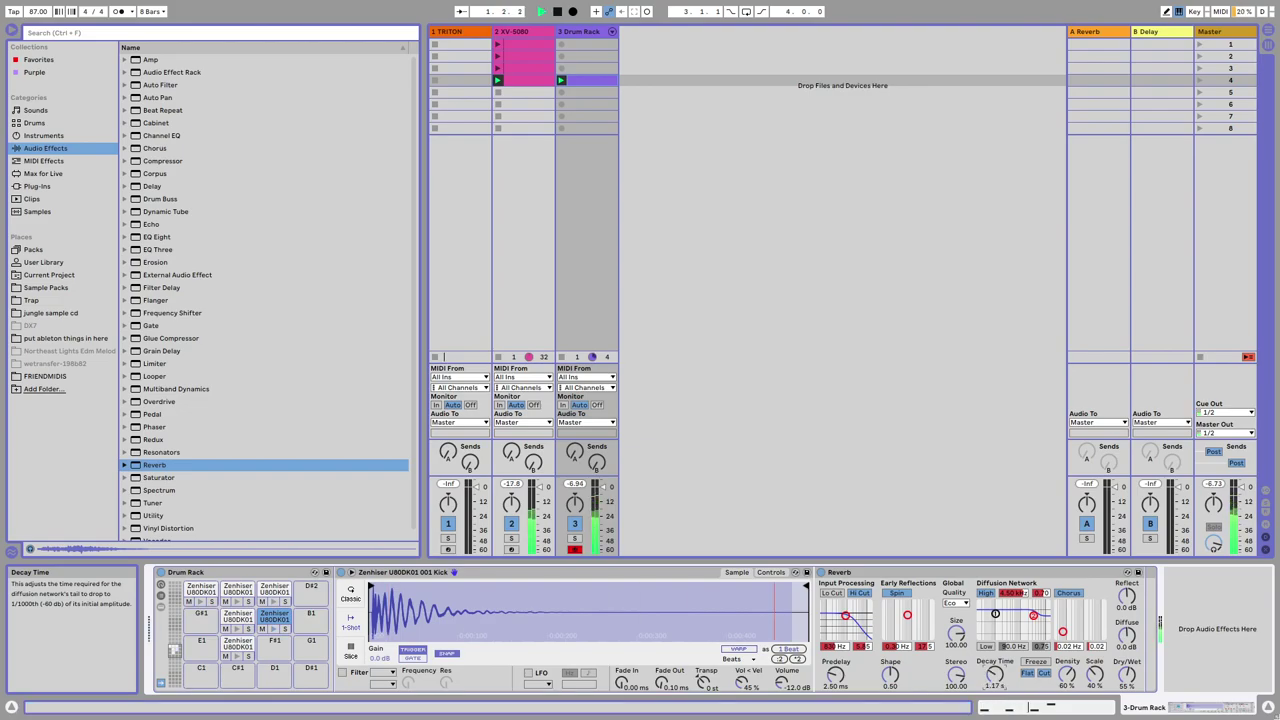
{"action": "left_click_drag", "start_coordinate": [154, 463], "coordinate": [261, 616]}
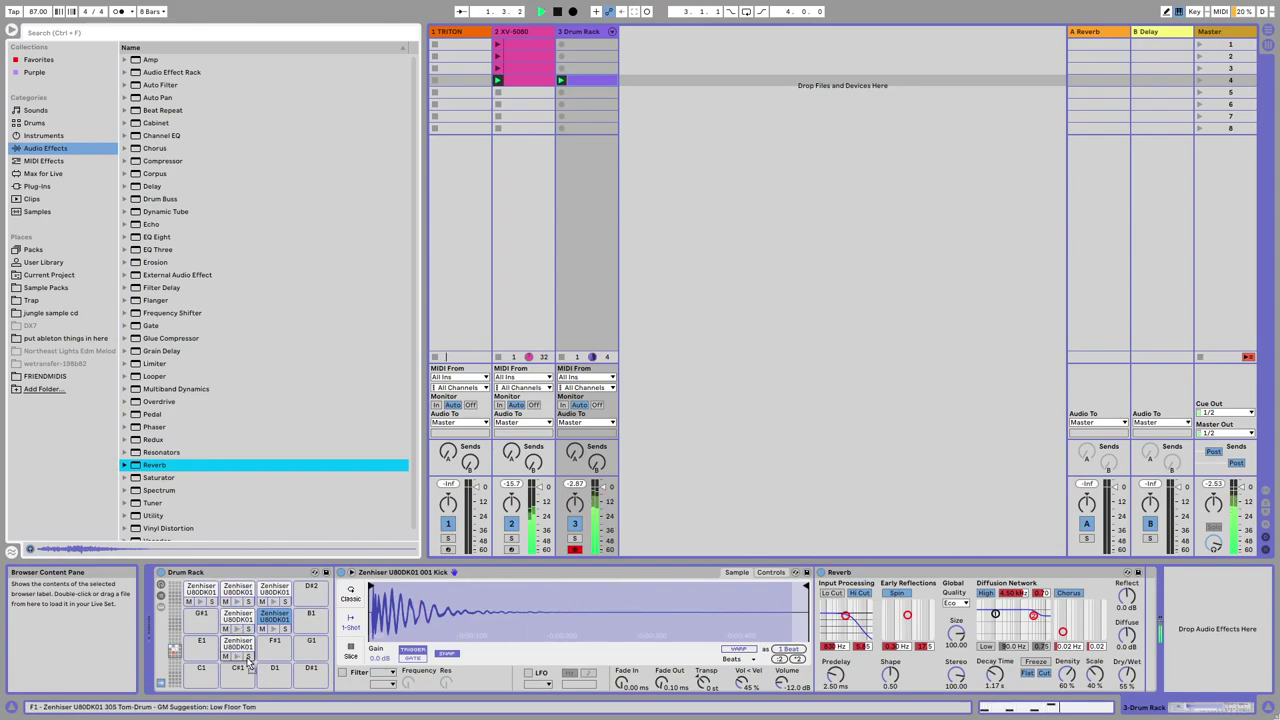
{"action": "left_click", "coordinate": [238, 590]}
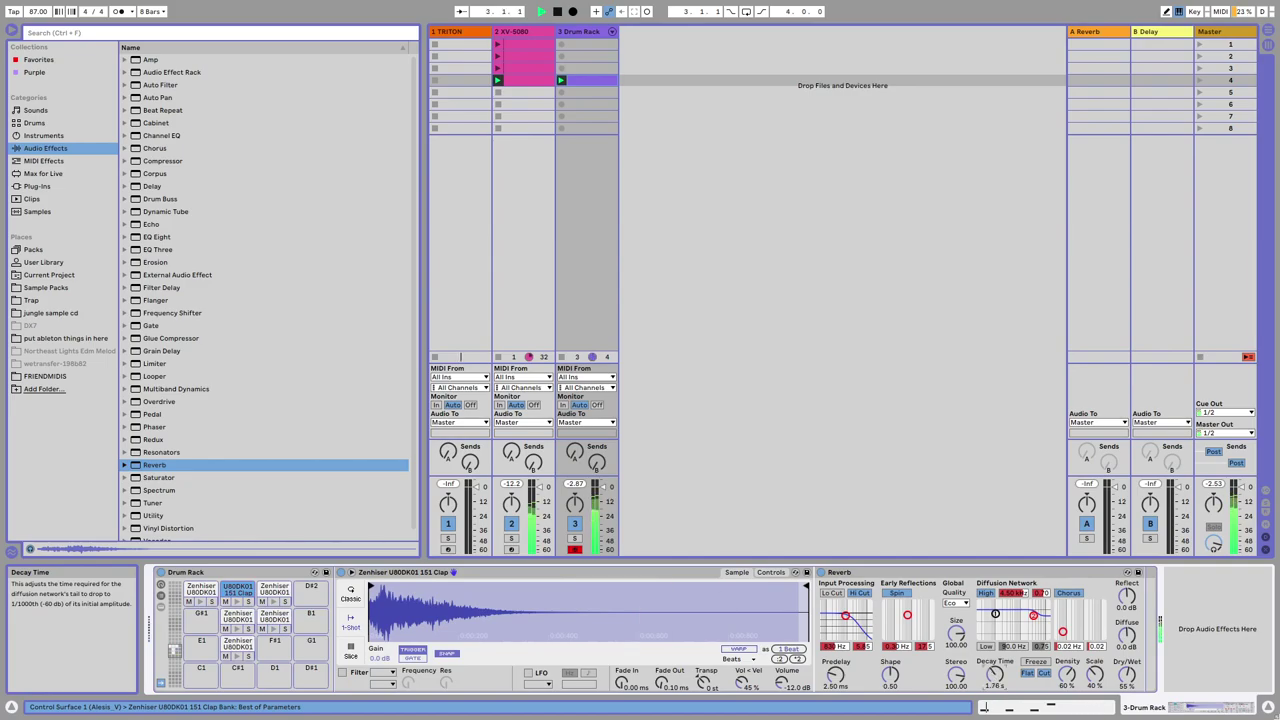
Add a Delay after the drum track's Reverb with Ping Pong enabled and its dry/wet mix at 27%.
{"action": "left_click_drag", "start_coordinate": [150, 188], "coordinate": [1181, 610]}
{"action": "left_click", "coordinate": [1249, 637]}
{"action": "left_click_drag", "start_coordinate": [1249, 673], "coordinate": [1249, 692]}
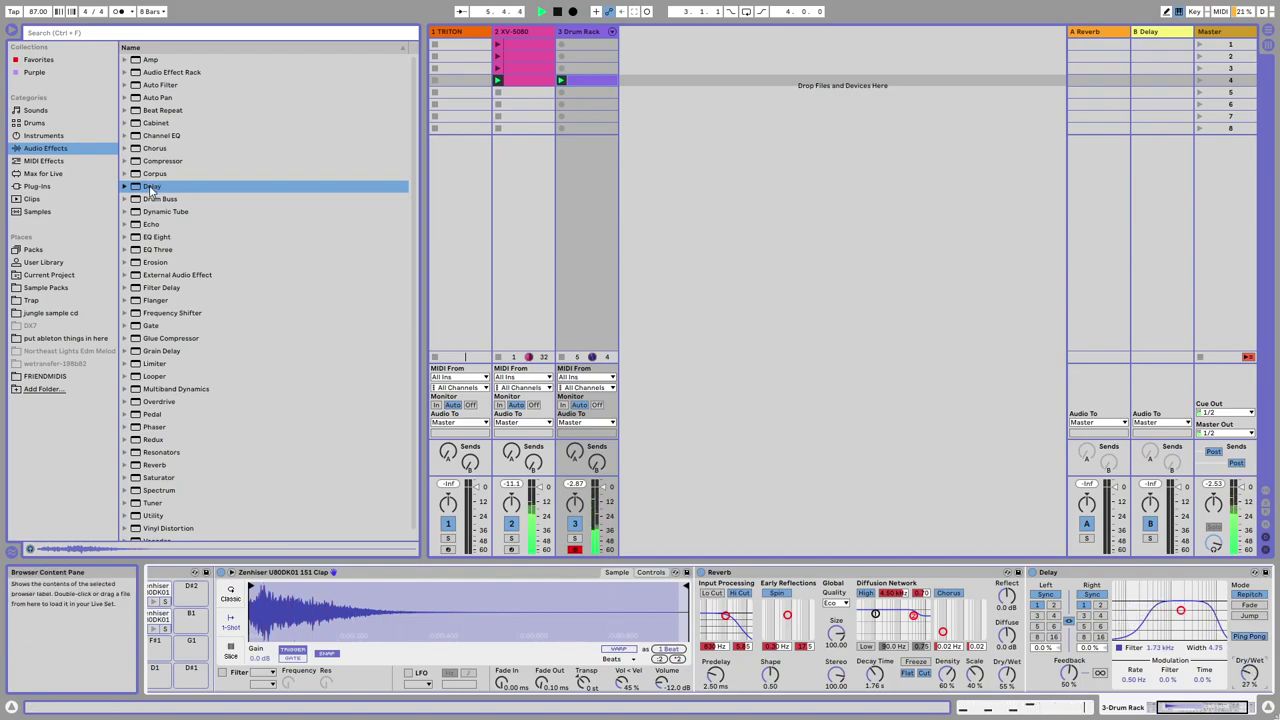
Add Chorus and Flanger after the Delay, setting dry/wet to 11% on the Chorus, 26.2% on the Flanger and 21% on the Delay.
{"action": "left_click", "coordinate": [1047, 574]}
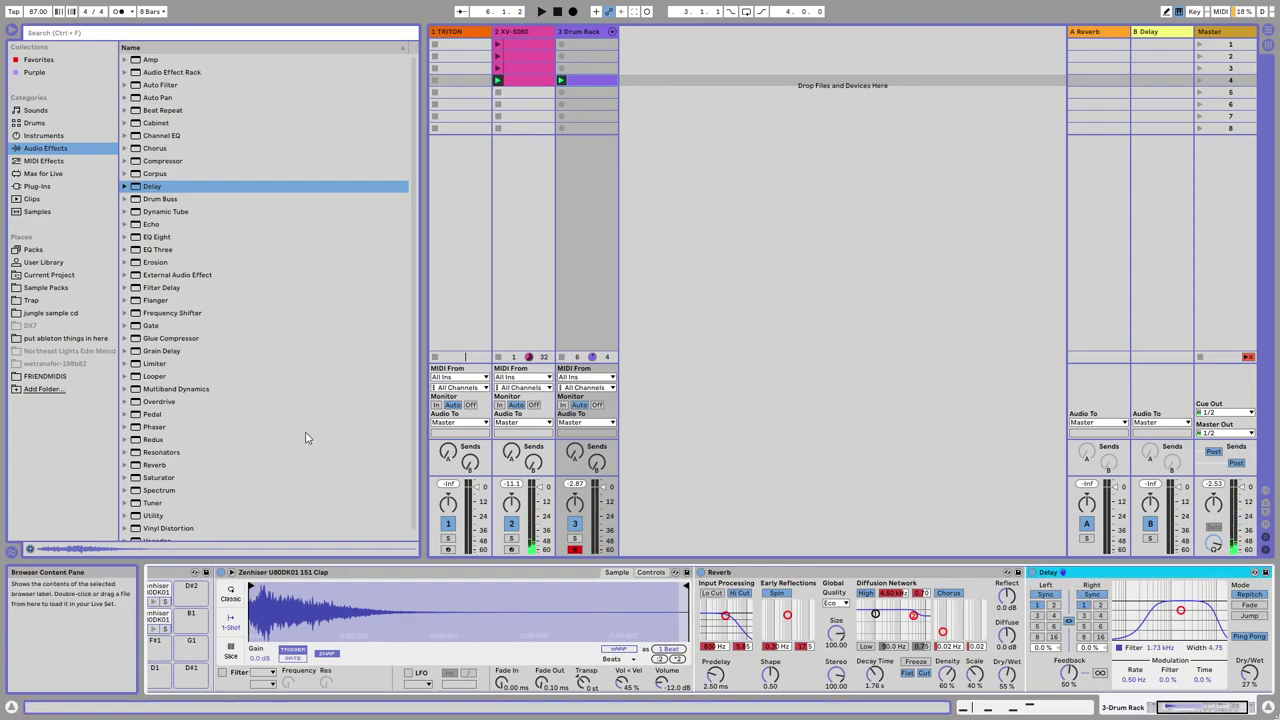
{"action": "double_click", "coordinate": [153, 150]}
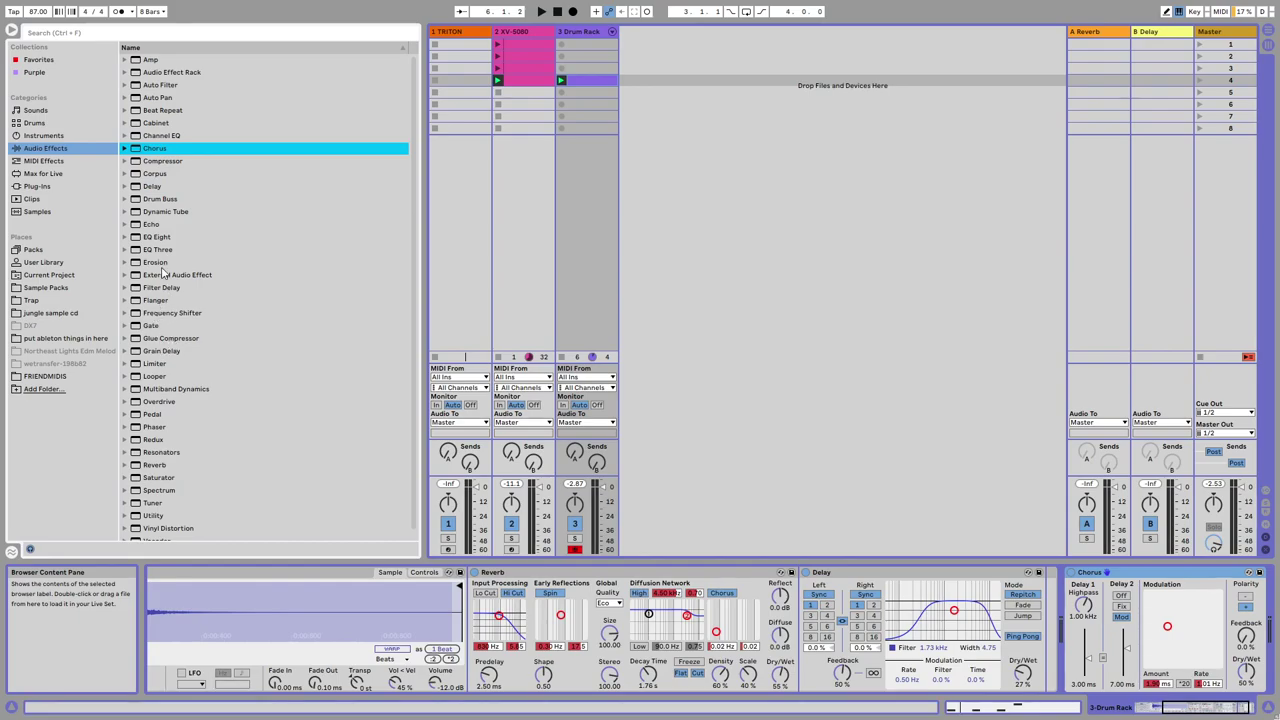
{"action": "double_click", "coordinate": [153, 299]}
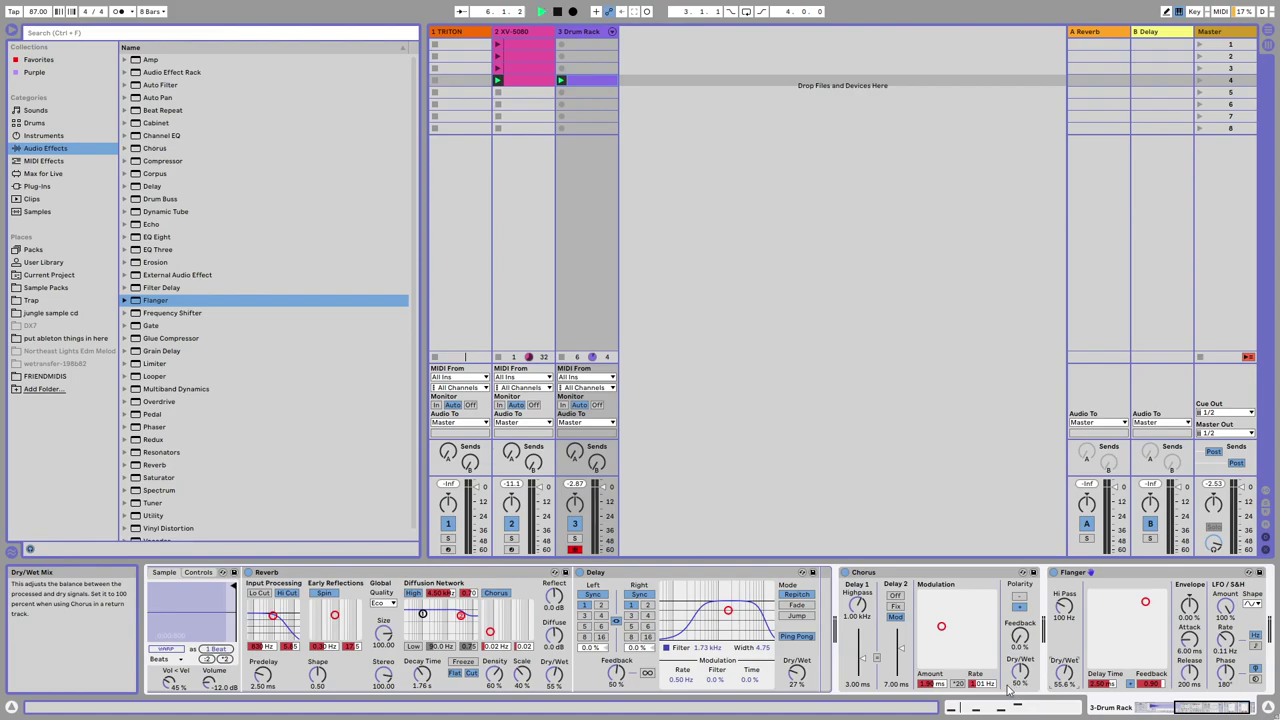
{"action": "key", "text": "space"}
{"action": "left_click_drag", "start_coordinate": [1064, 672], "coordinate": [1064, 697]}
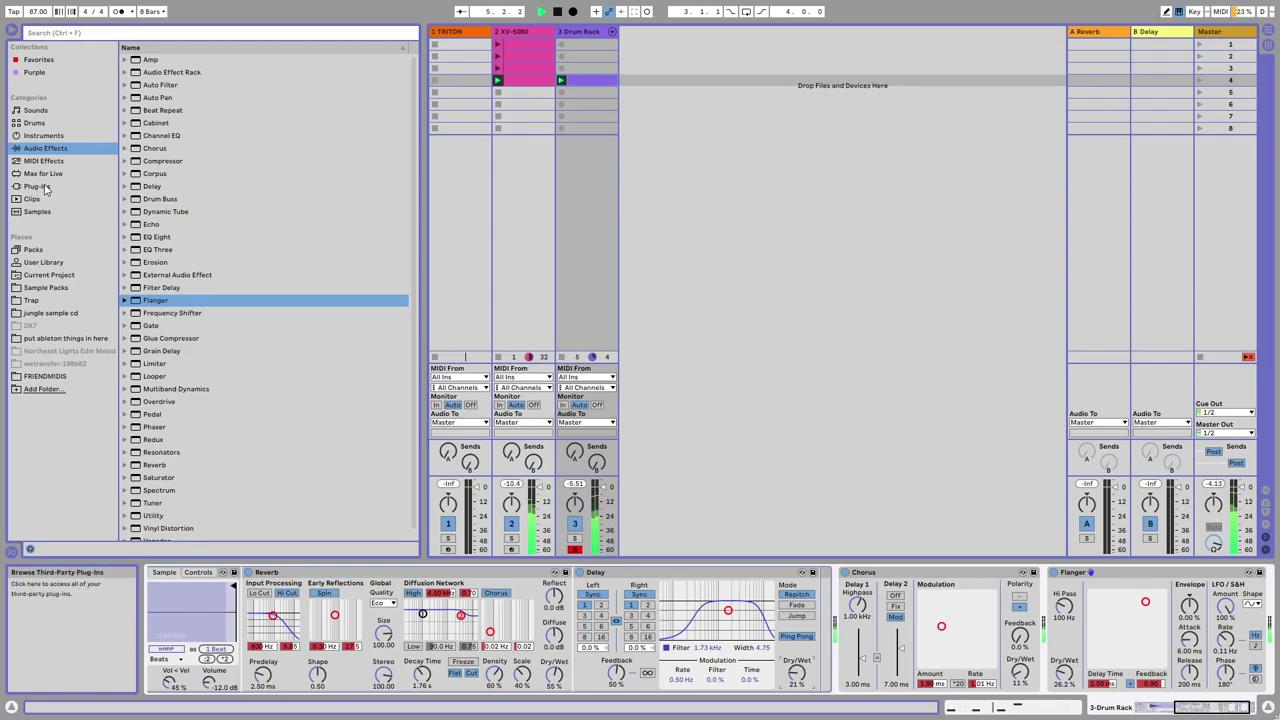
Browse the VST plug-in folders, including the contents of Korg Version 2 and KORG.
{"action": "left_click", "coordinate": [44, 187]}
{"action": "left_click", "coordinate": [125, 72]}
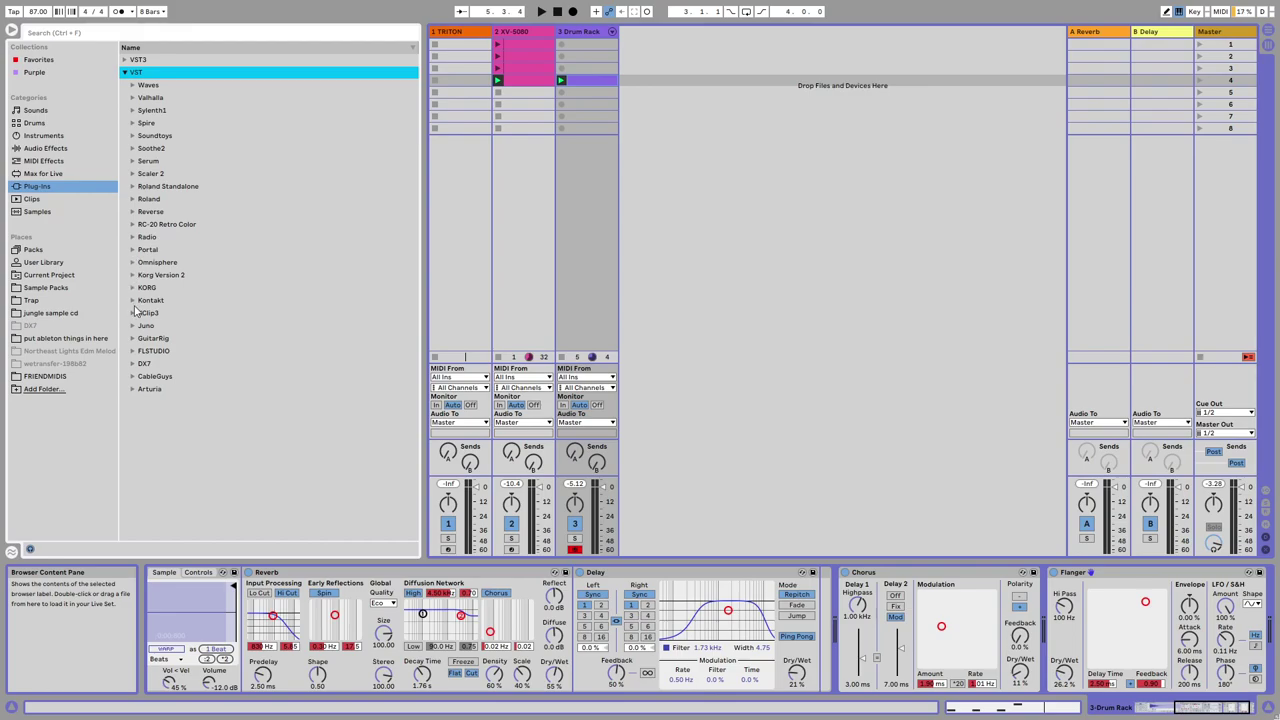
{"action": "left_click", "coordinate": [133, 276]}
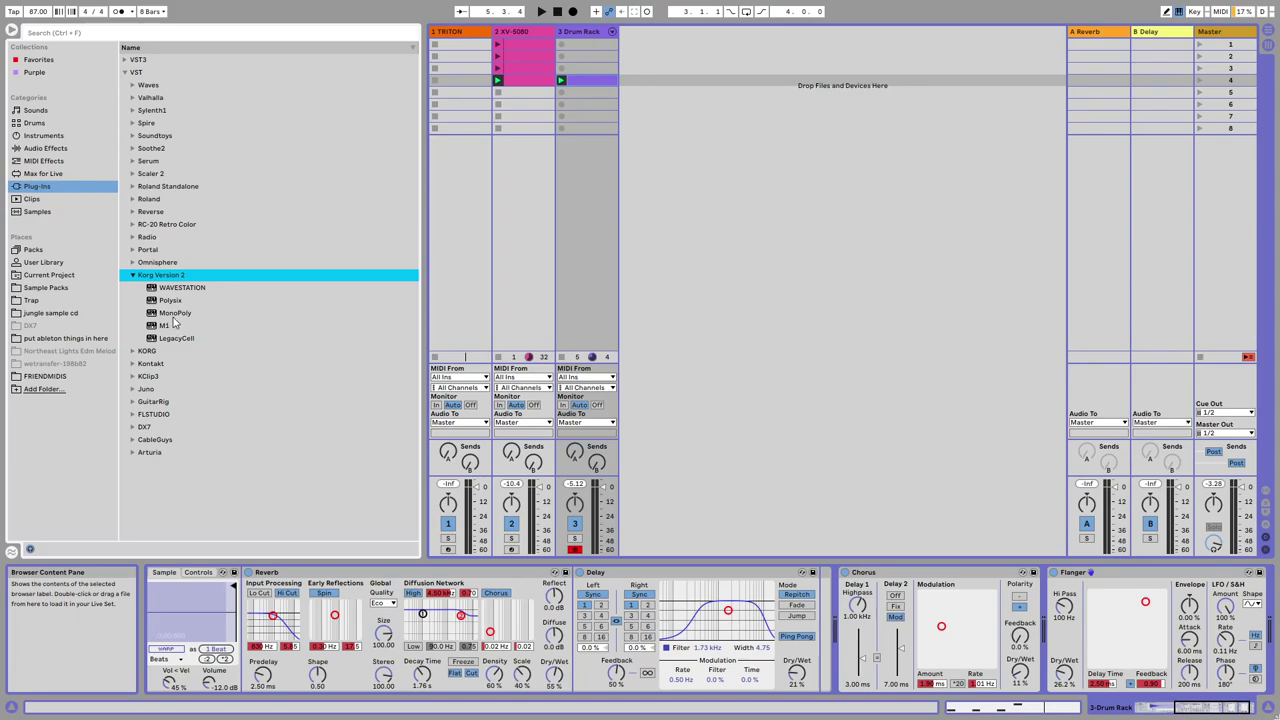
{"action": "left_click", "coordinate": [132, 350]}
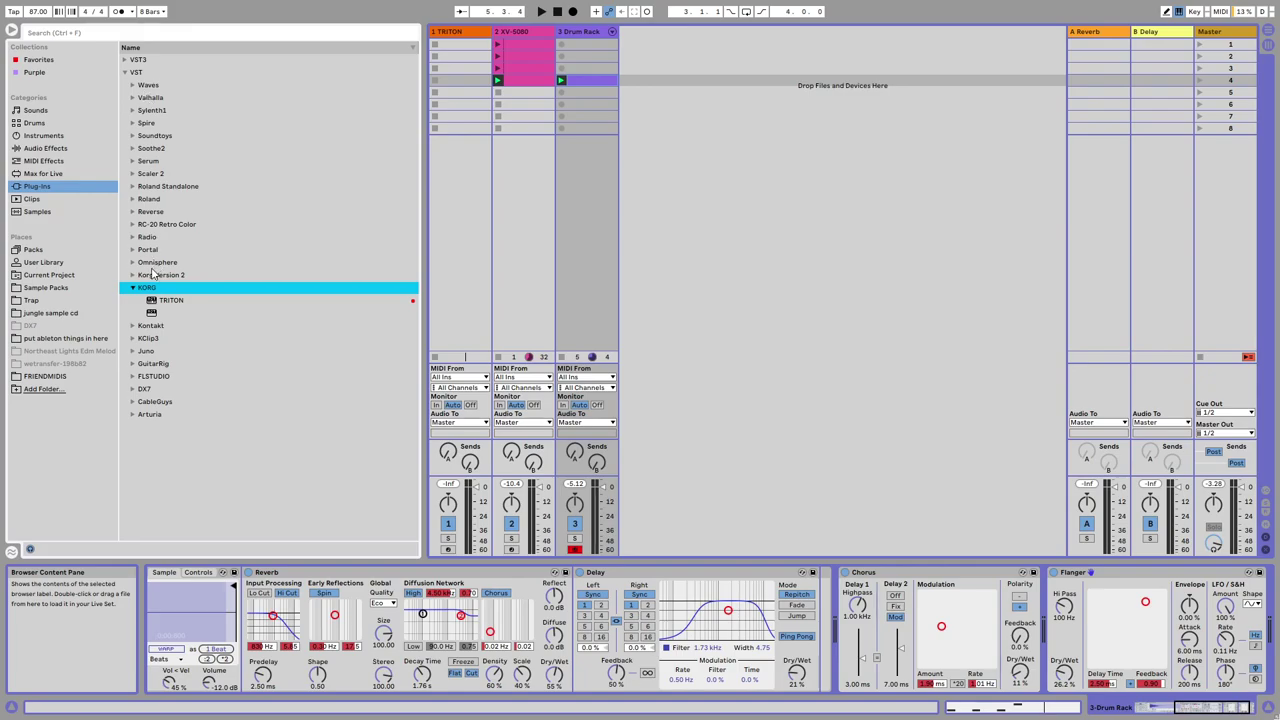
{"action": "left_click", "coordinate": [172, 212]}
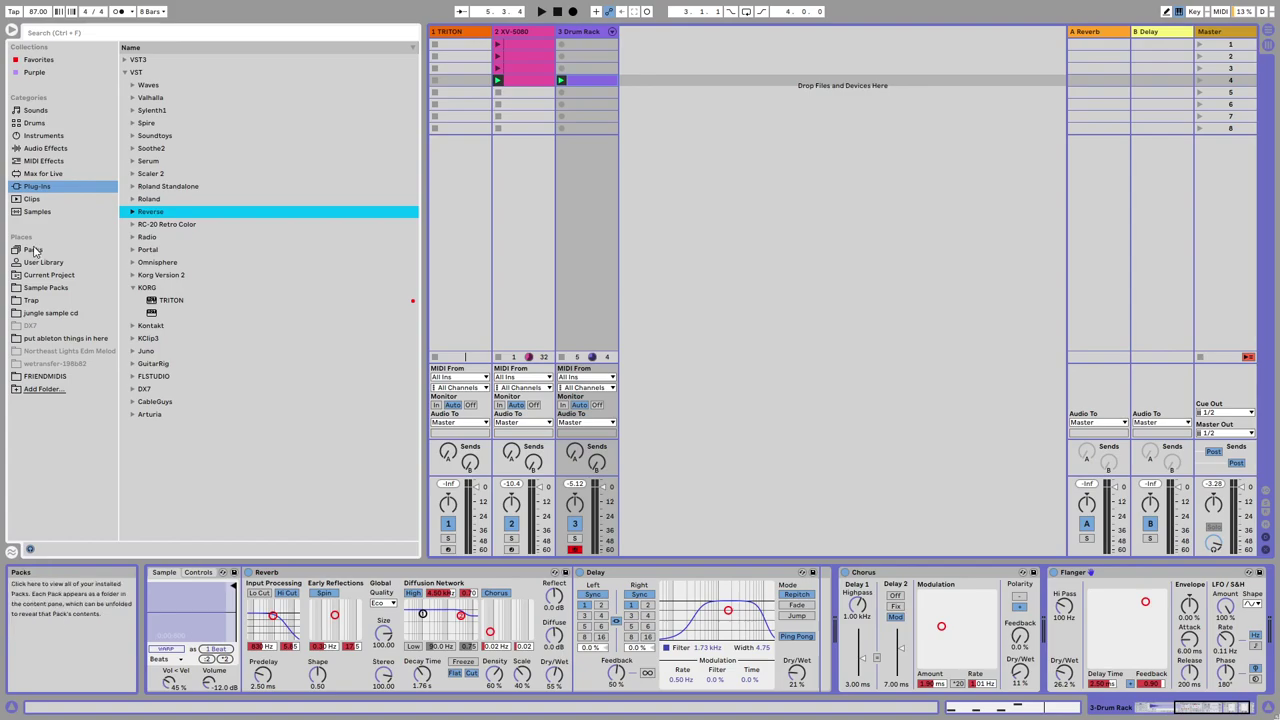
Create a new track with the Operator instrument, set its oscillator wave to Sq4 and lower the track volume to -8.0 dB.
{"action": "left_click", "coordinate": [43, 135]}
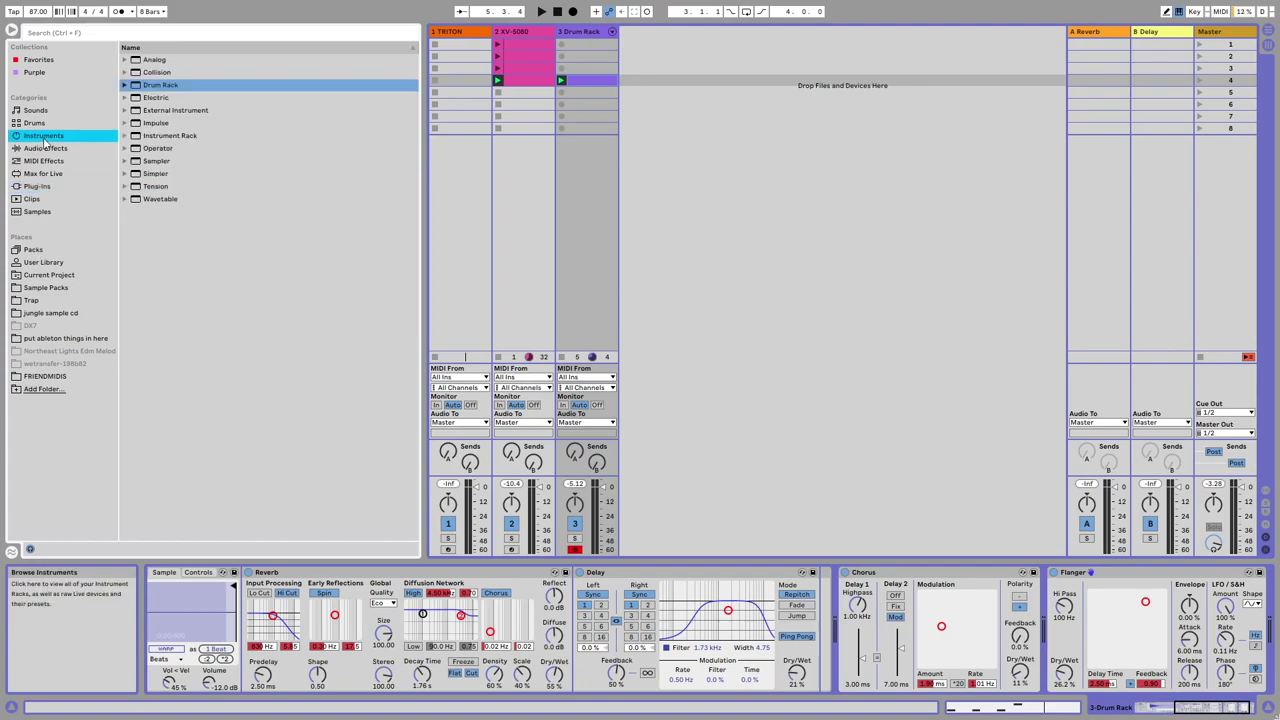
{"action": "left_click_drag", "start_coordinate": [153, 152], "coordinate": [730, 201]}
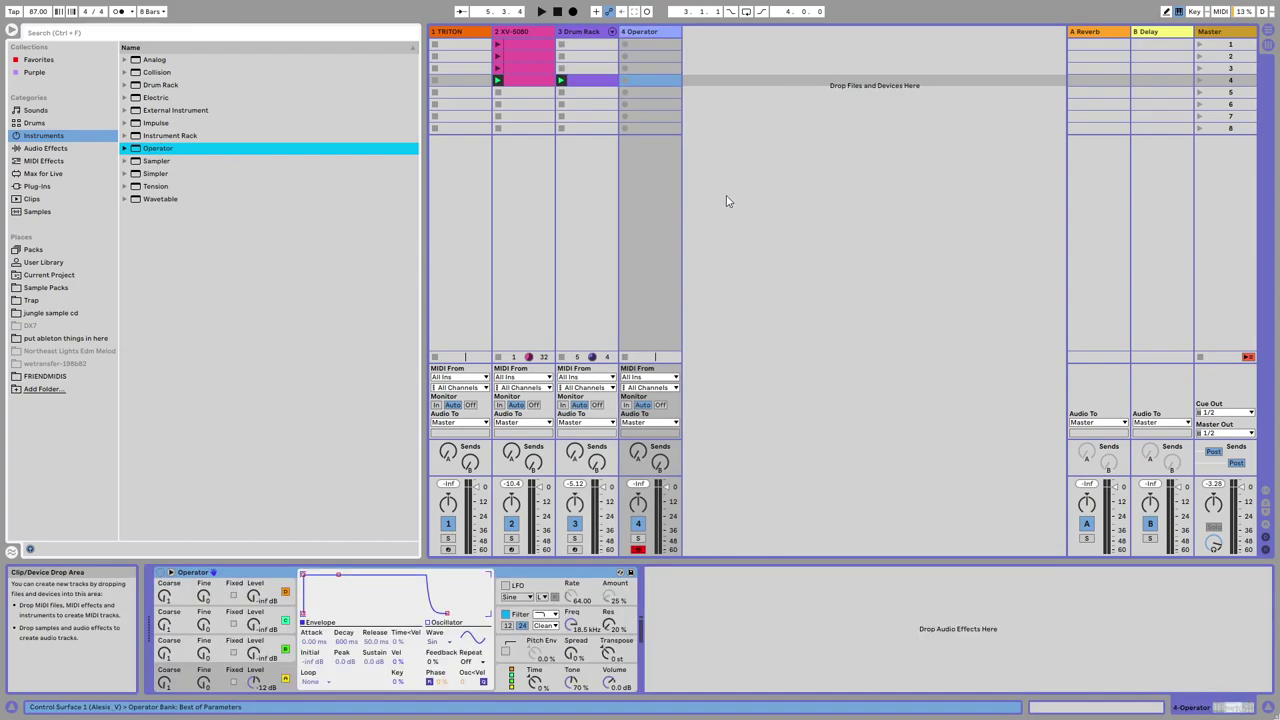
{"action": "left_click", "coordinate": [437, 641]}
{"action": "left_click", "coordinate": [460, 530]}
{"action": "left_click_drag", "start_coordinate": [658, 487], "coordinate": [658, 505]}
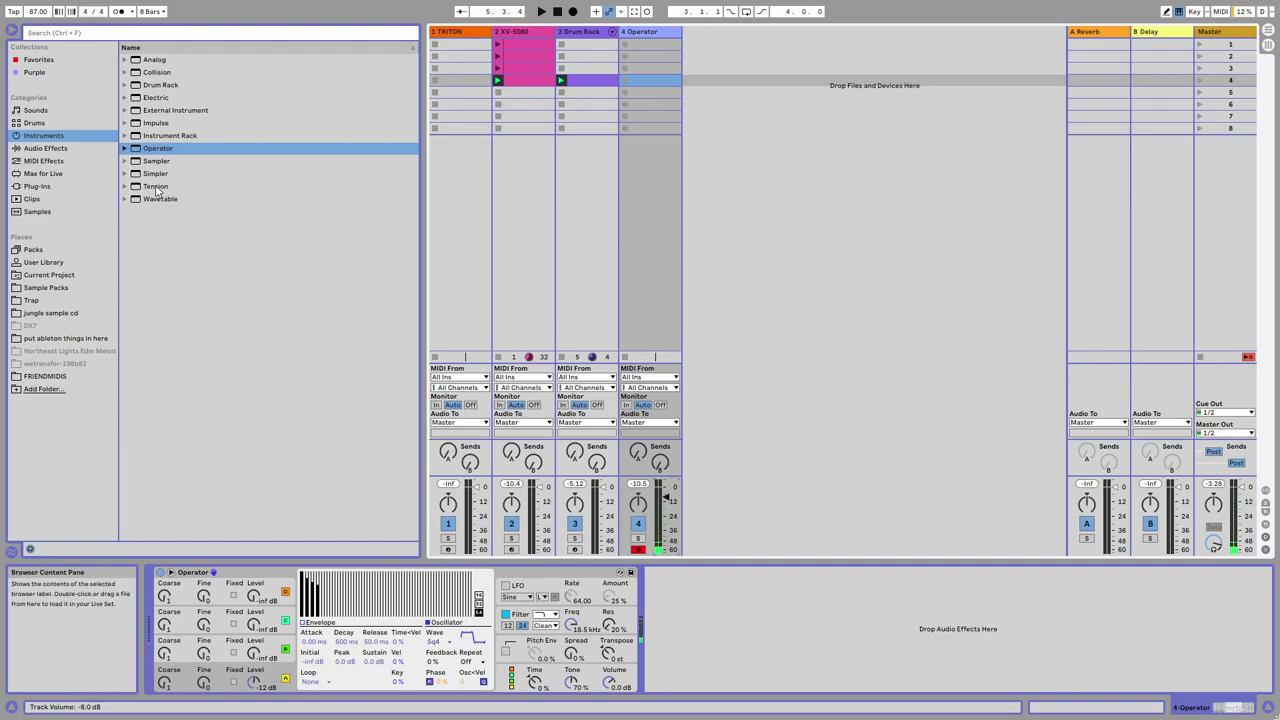
Audition Operator's bass presets from Acid Bass down the list to Detuned1 Attack Bass.
{"action": "left_click", "coordinate": [125, 149]}
{"action": "left_click", "coordinate": [131, 173]}
{"action": "key", "text": "Down"}
{"action": "key", "text": "Down"}
{"action": "key", "text": "Down"}
{"action": "key", "text": "Down"}
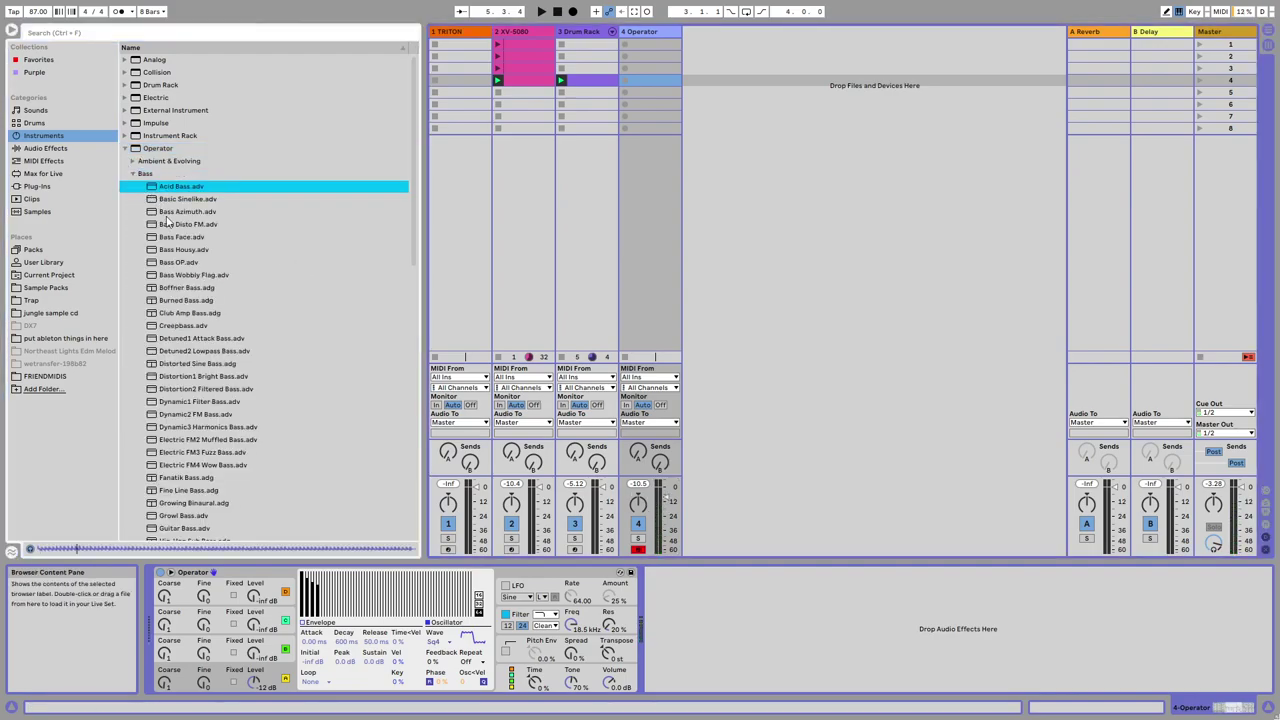
{"action": "key", "text": "Down"}
{"action": "key", "text": "Down"}
{"action": "key", "text": "Down"}
{"action": "key", "text": "Down"}
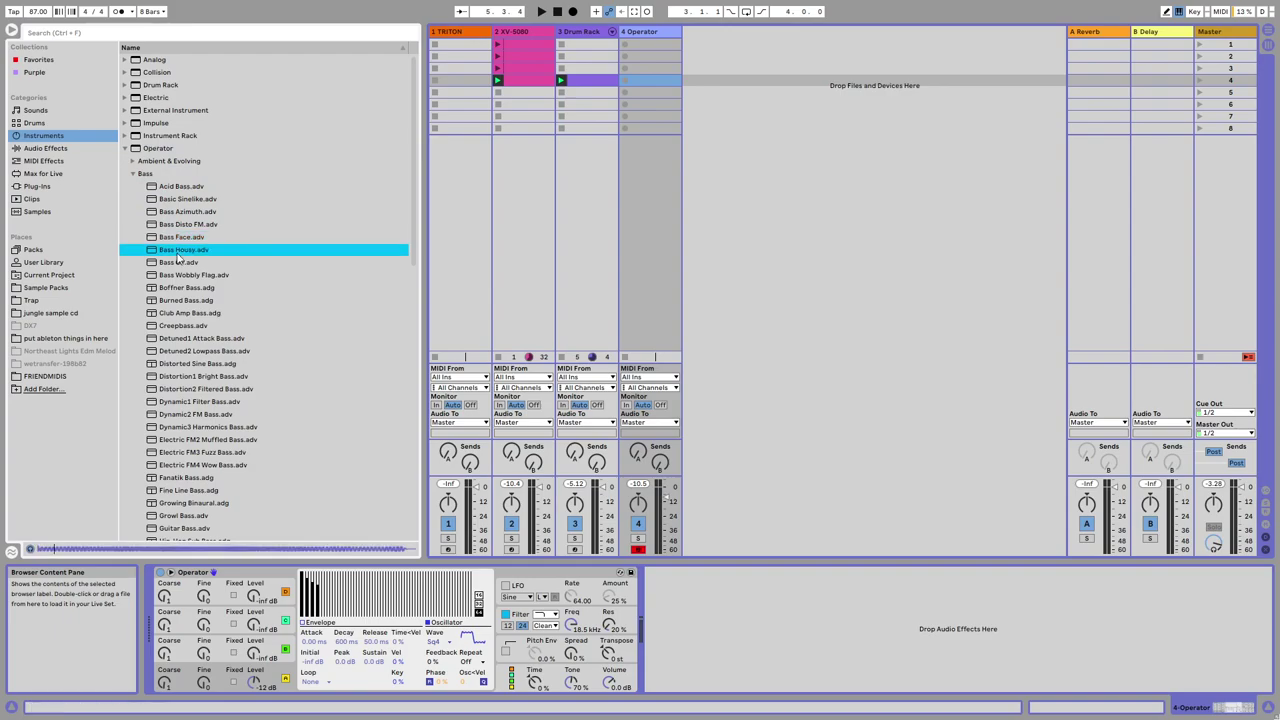
{"action": "key", "text": "Down"}
{"action": "key", "text": "Down"}
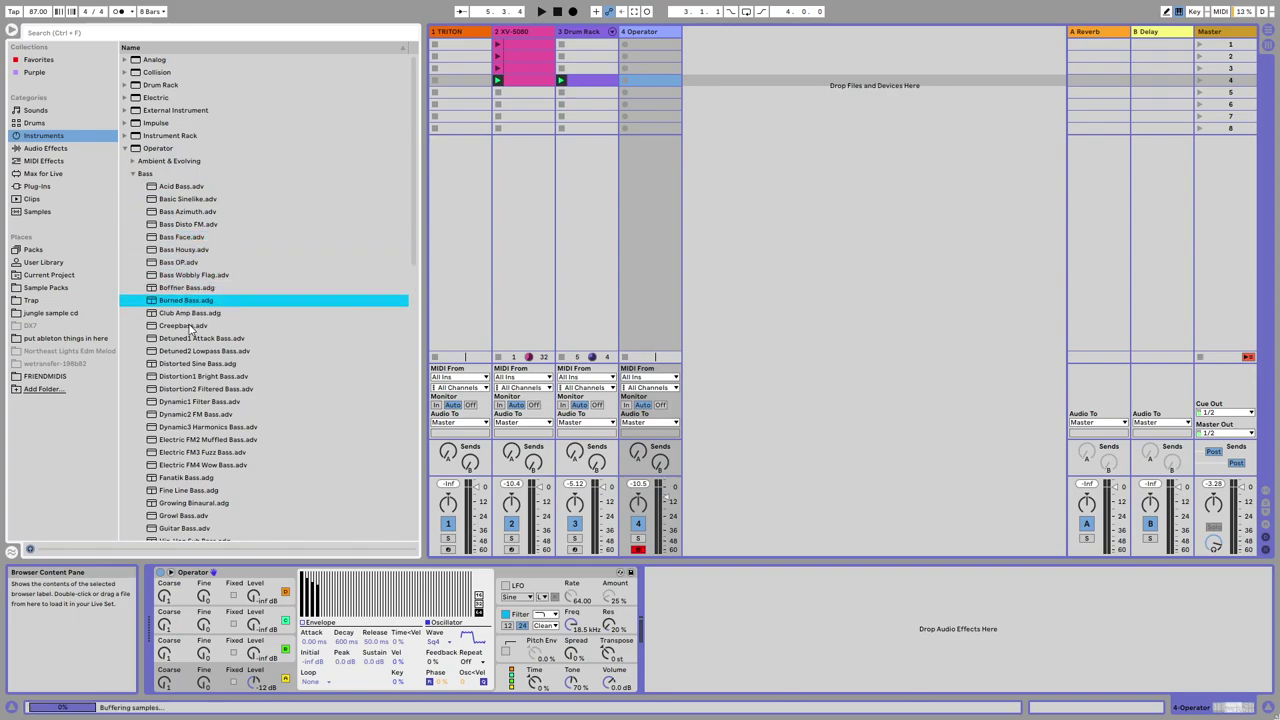
{"action": "left_click", "coordinate": [197, 340]}
{"action": "left_click", "coordinate": [250, 186]}
{"action": "left_click", "coordinate": [220, 110]}
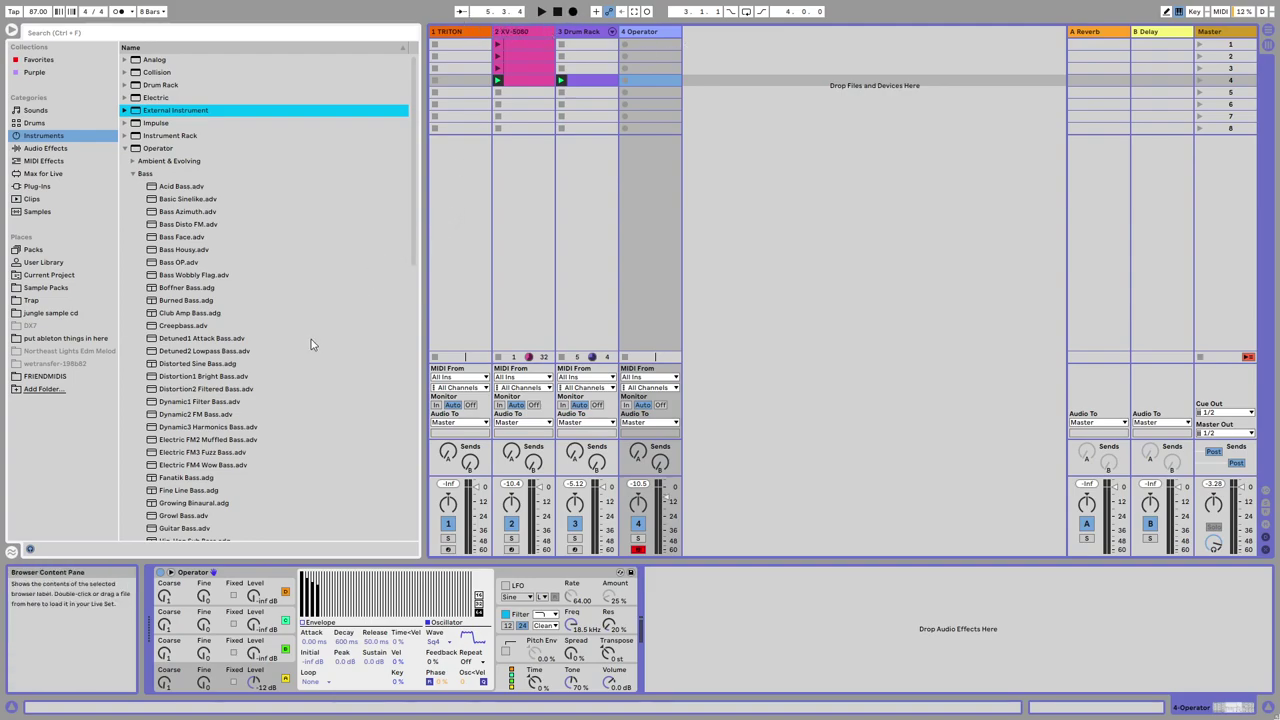
Audition the Operator bass presets from the end of the list, from Zapp Bass up to Neaww Bass.
{"action": "scroll", "coordinate": [224, 400], "scroll_direction": "down", "scroll_amount": 7}
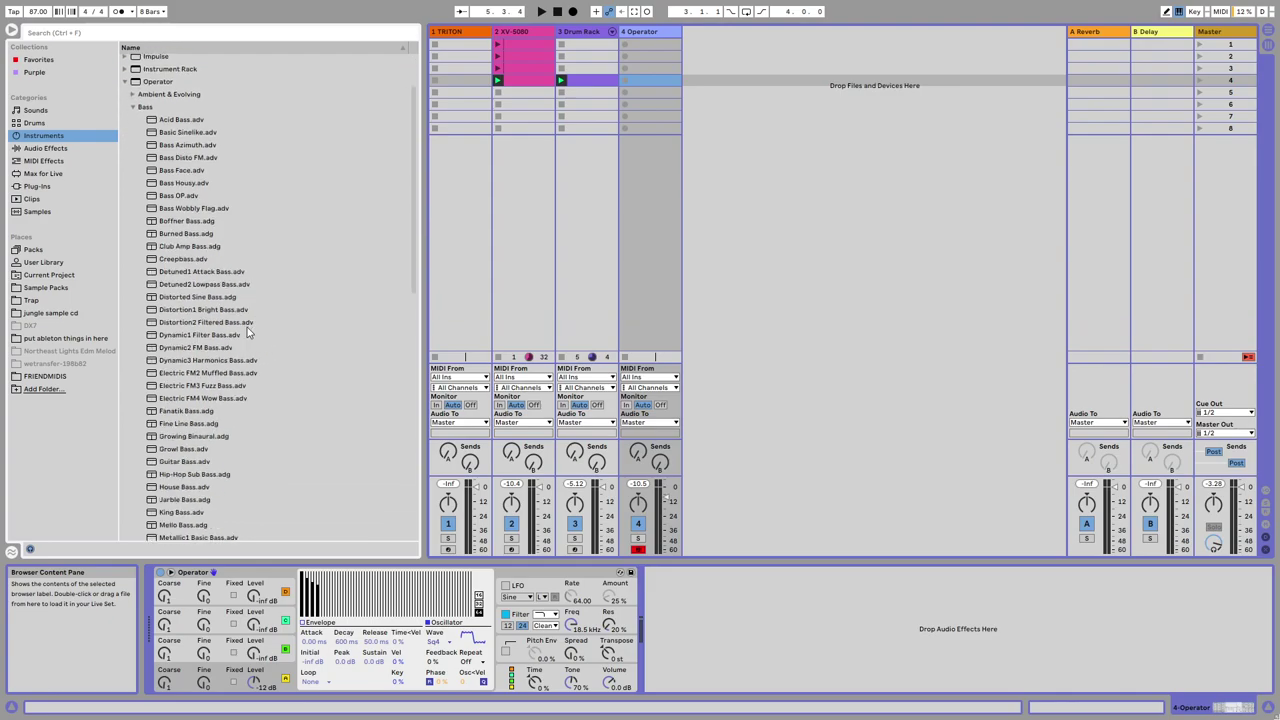
{"action": "scroll", "coordinate": [230, 408], "scroll_direction": "down", "scroll_amount": 4}
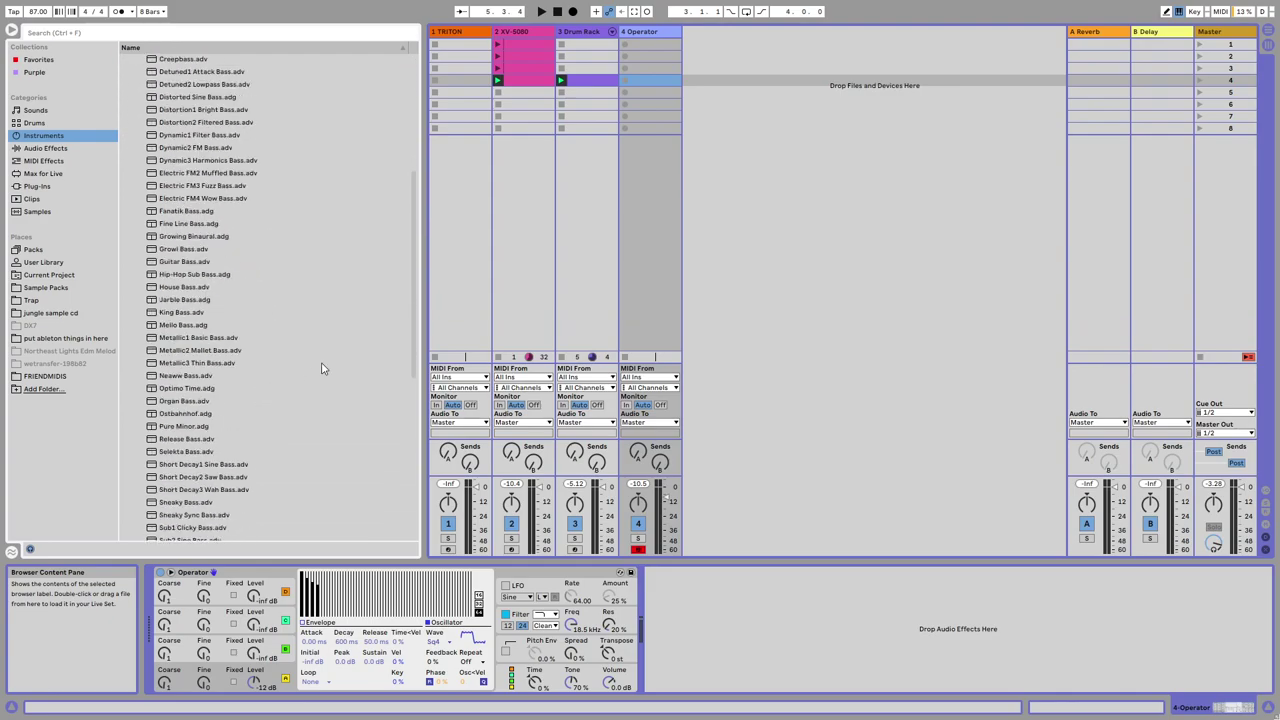
{"action": "left_click_drag", "start_coordinate": [410, 337], "coordinate": [399, 393]}
{"action": "scroll", "coordinate": [243, 380], "scroll_direction": "down", "scroll_amount": 3}
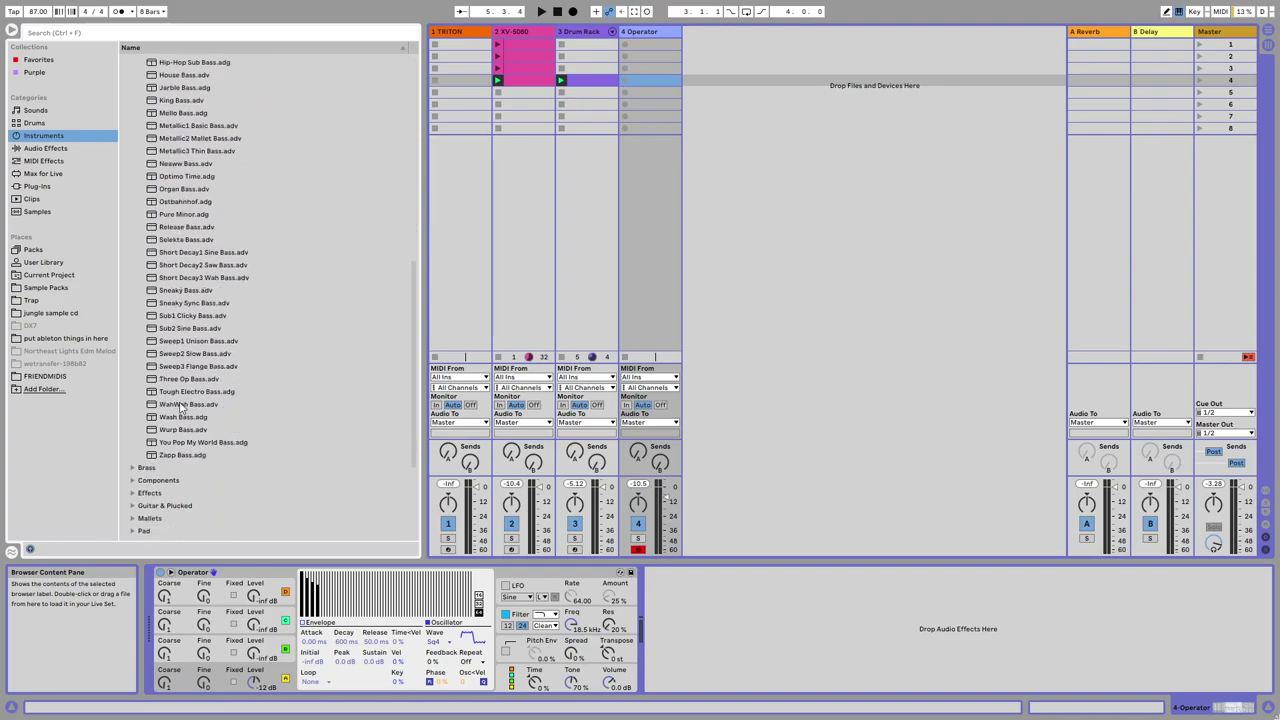
{"action": "left_click", "coordinate": [180, 455]}
{"action": "key", "text": "Up"}
{"action": "key", "text": "Up"}
{"action": "key", "text": "Up"}
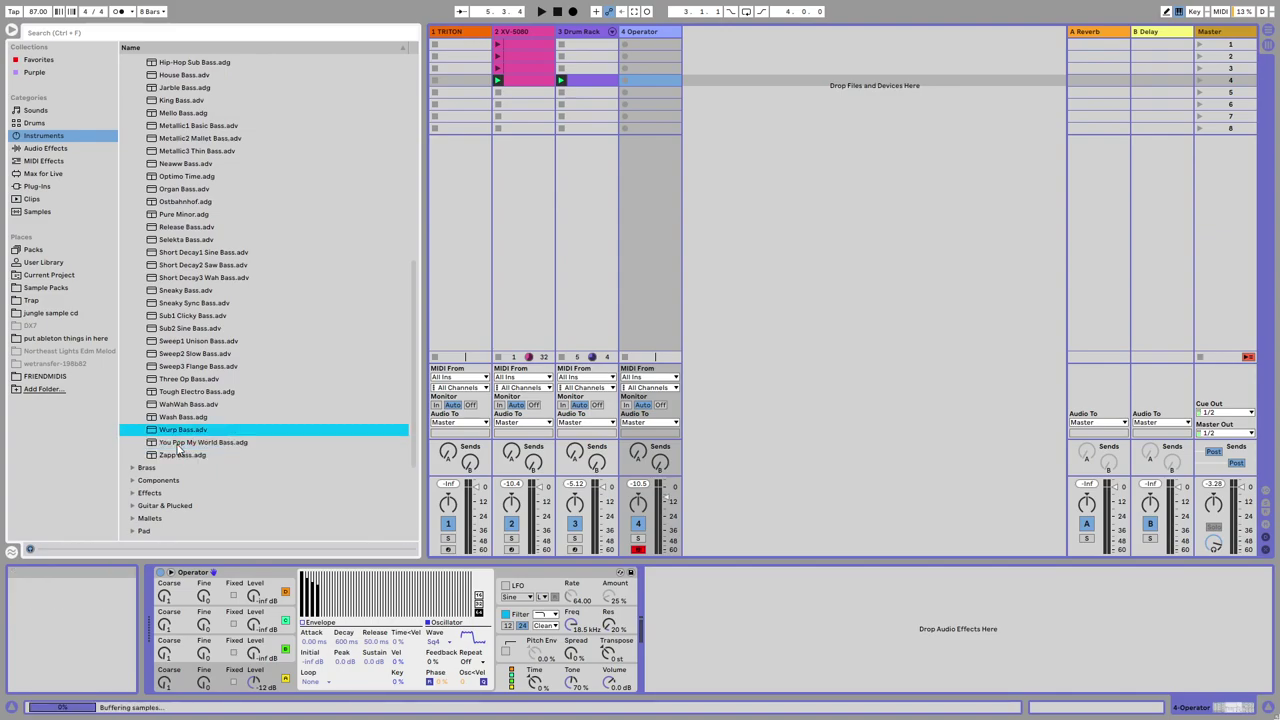
{"action": "key", "text": "Up"}
{"action": "key", "text": "Up"}
{"action": "key", "text": "Up"}
{"action": "key", "text": "Up"}
{"action": "key", "text": "Up"}
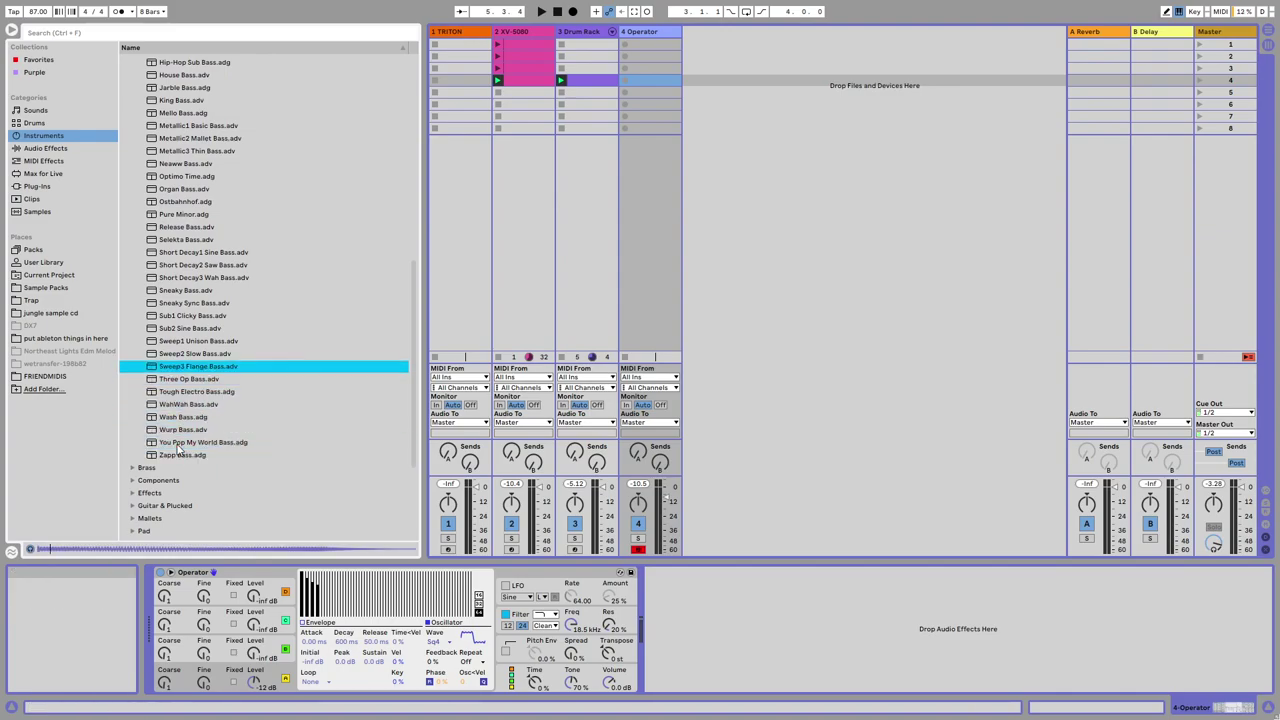
{"action": "key", "text": "Up"}
{"action": "key", "text": "Up"}
{"action": "key", "text": "Up"}
{"action": "key", "text": "Up"}
{"action": "key", "text": "Up"}
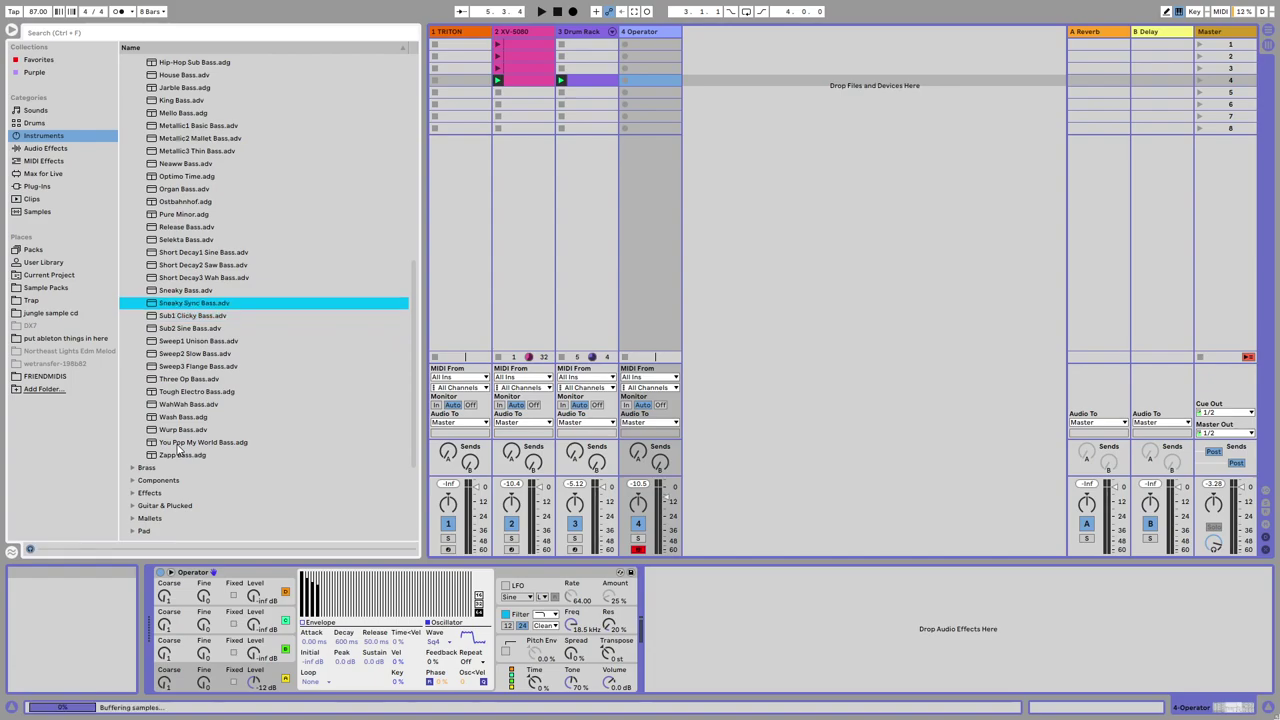
{"action": "key", "text": "Up"}
{"action": "key", "text": "Up"}
{"action": "key", "text": "Up"}
{"action": "key", "text": "Up"}
{"action": "key", "text": "Up"}
{"action": "key", "text": "Up"}
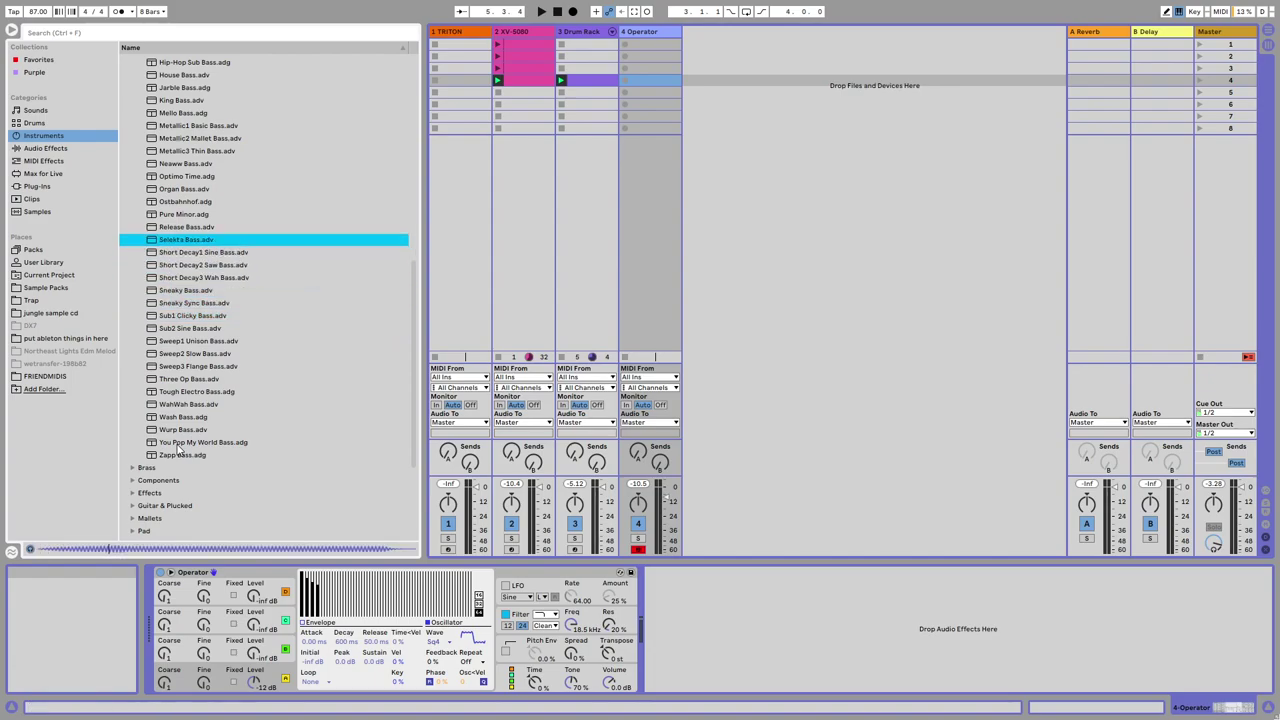
{"action": "key", "text": "Up"}
{"action": "key", "text": "Up"}
{"action": "key", "text": "Up"}
{"action": "key", "text": "Up"}
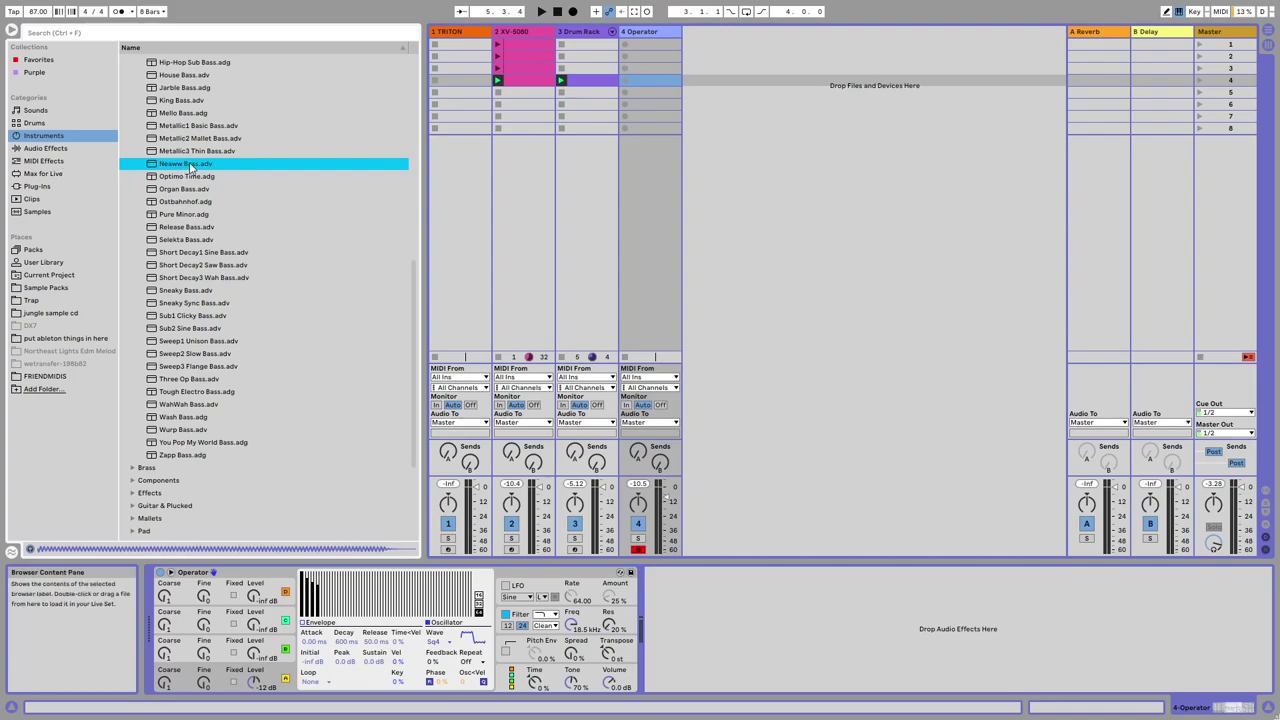
Load the Neaww Bass preset on a new track and add the Tuner effect after it.
{"action": "left_click_drag", "start_coordinate": [781, 147], "coordinate": [742, 152]}
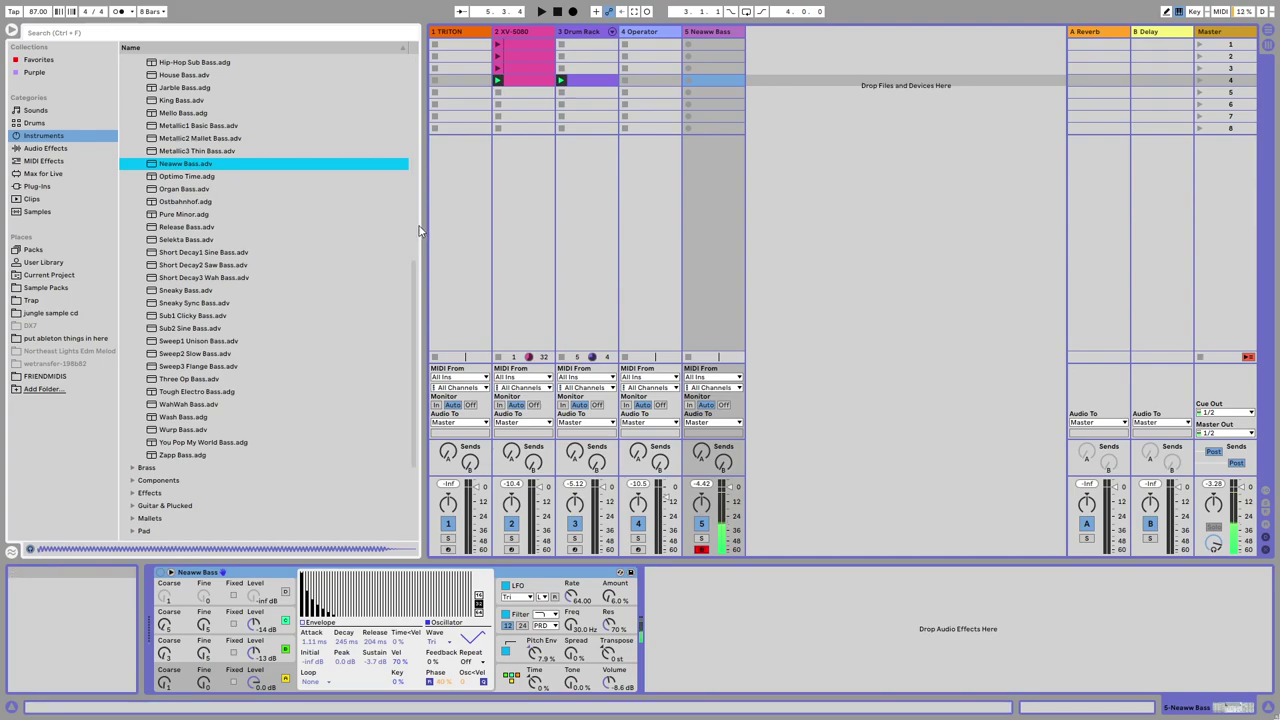
{"action": "left_click", "coordinate": [43, 148]}
{"action": "scroll", "coordinate": [168, 475], "scroll_direction": "down", "scroll_amount": 2}
{"action": "left_click", "coordinate": [152, 497]}
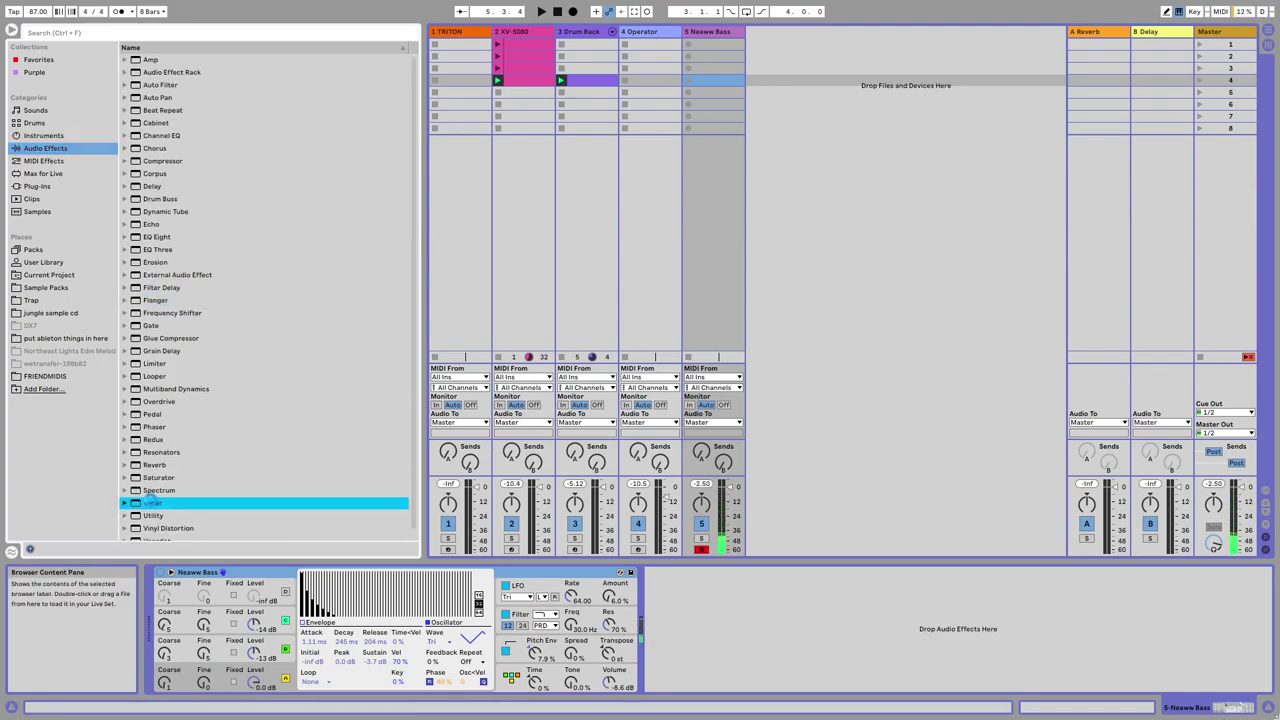
{"action": "double_click", "coordinate": [152, 505]}
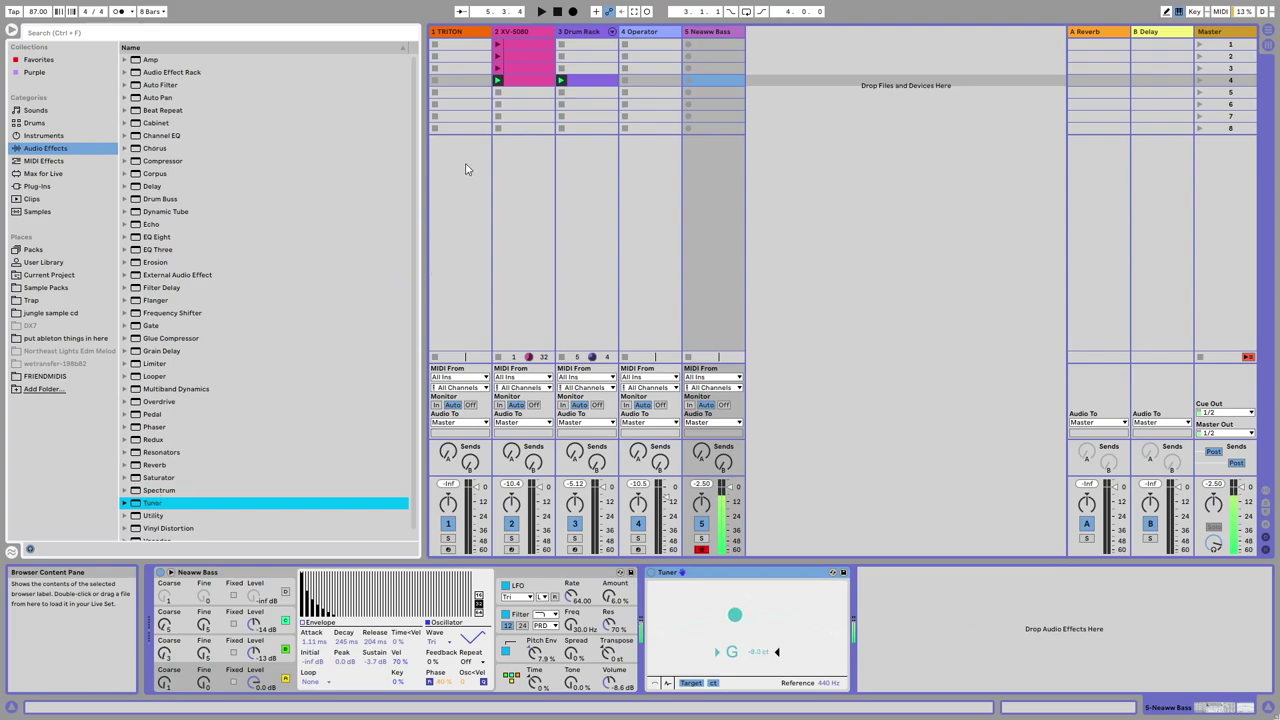
Copy the XV-5080 track's clip in scene 4 and paste it into the same scene of the Neaww Bass track.
{"action": "left_click", "coordinate": [533, 78]}
{"action": "right_click", "coordinate": [533, 80]}
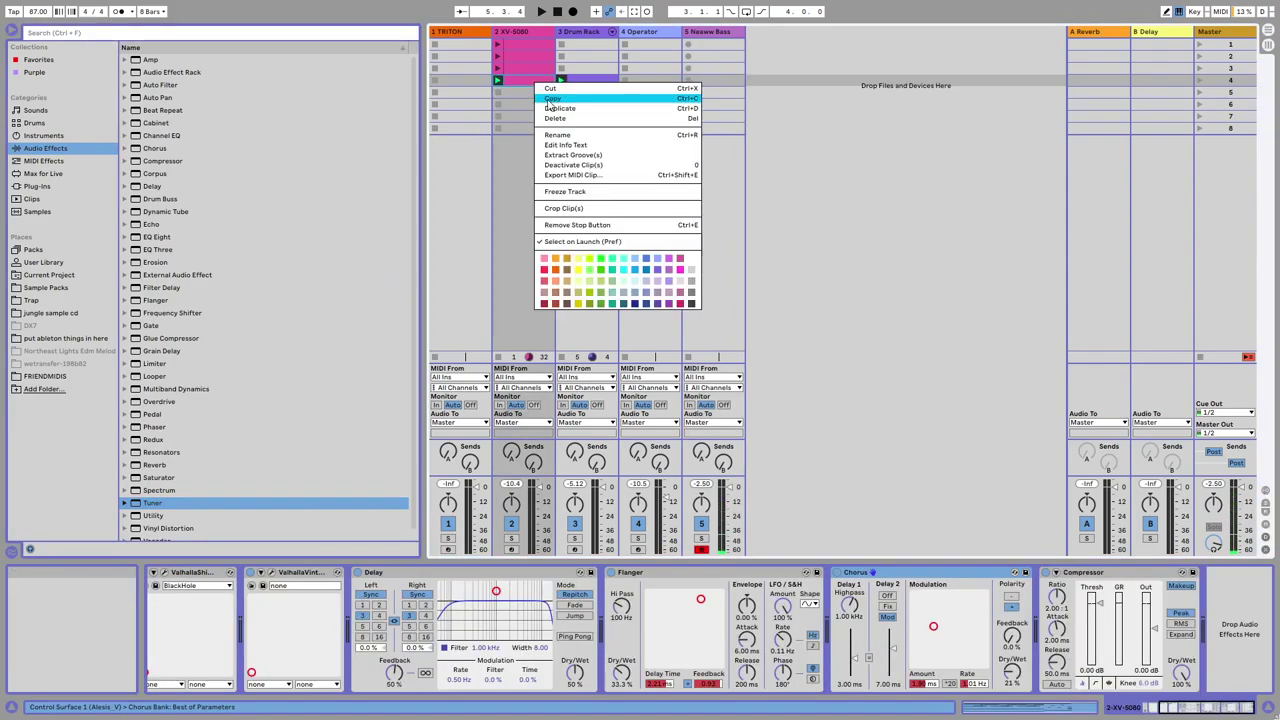
{"action": "left_click", "coordinate": [549, 100]}
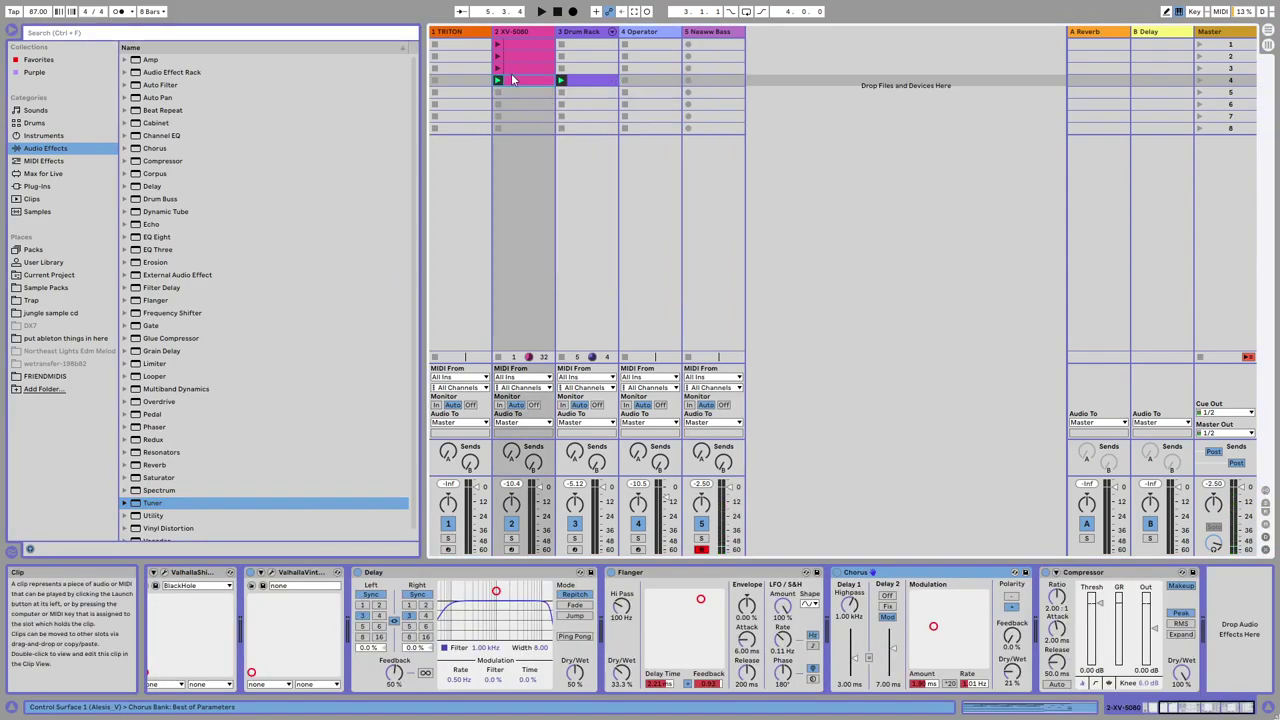
{"action": "right_click", "coordinate": [719, 81]}
{"action": "left_click", "coordinate": [723, 85]}
Open the Neaww Bass track's clip in scene 4 and deactivate all of its notes.
{"action": "double_click", "coordinate": [719, 83]}
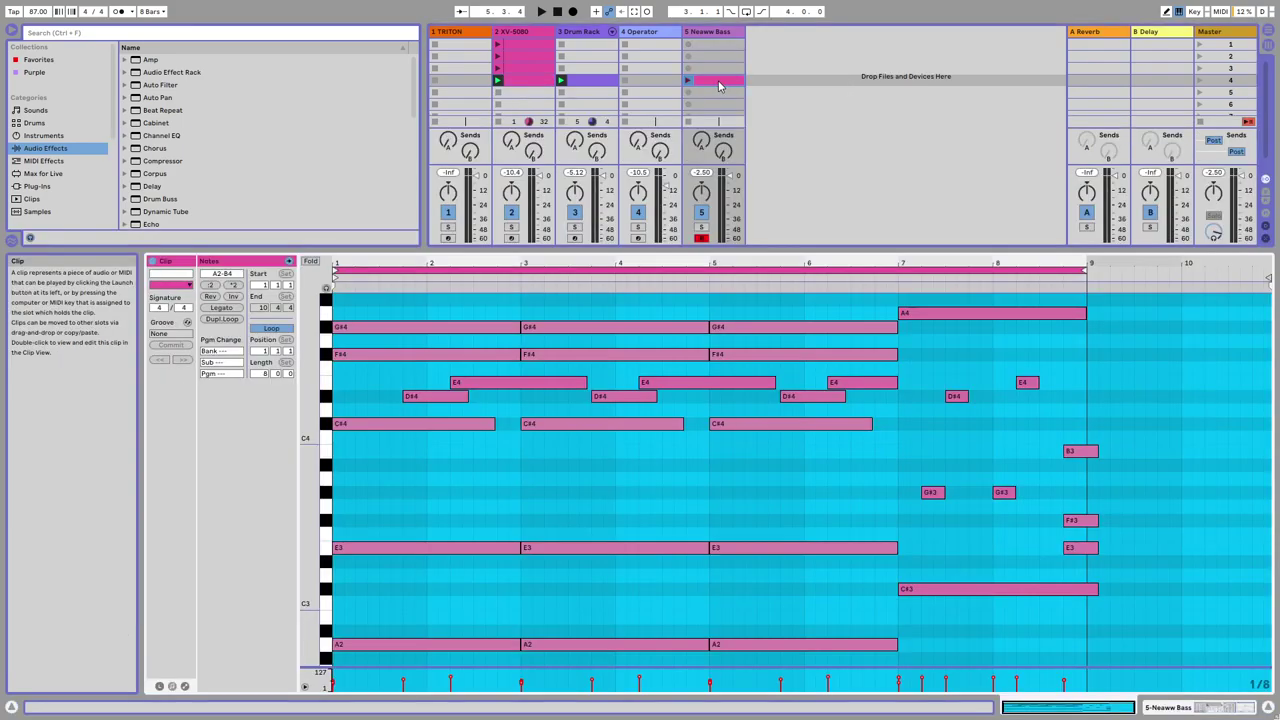
{"action": "left_click", "coordinate": [733, 484]}
{"action": "key", "text": "ctrl+a"}
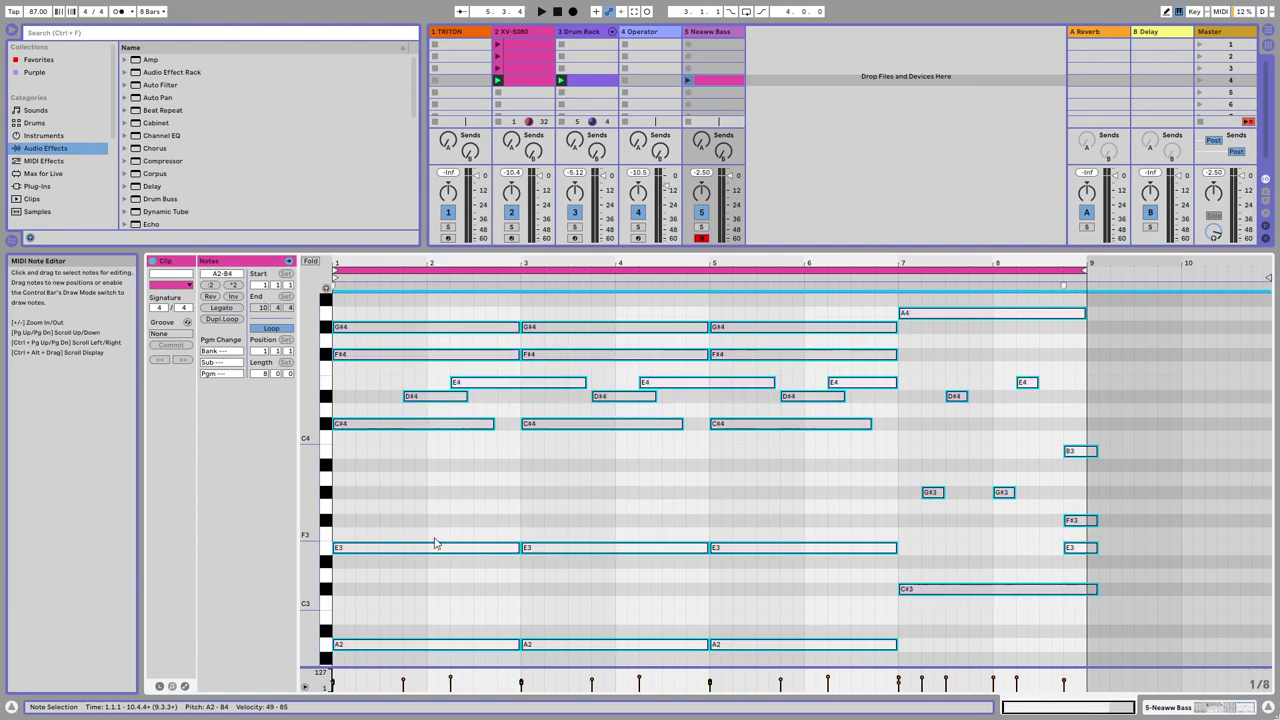
{"action": "scroll", "coordinate": [491, 557], "scroll_direction": "down", "scroll_amount": 4}
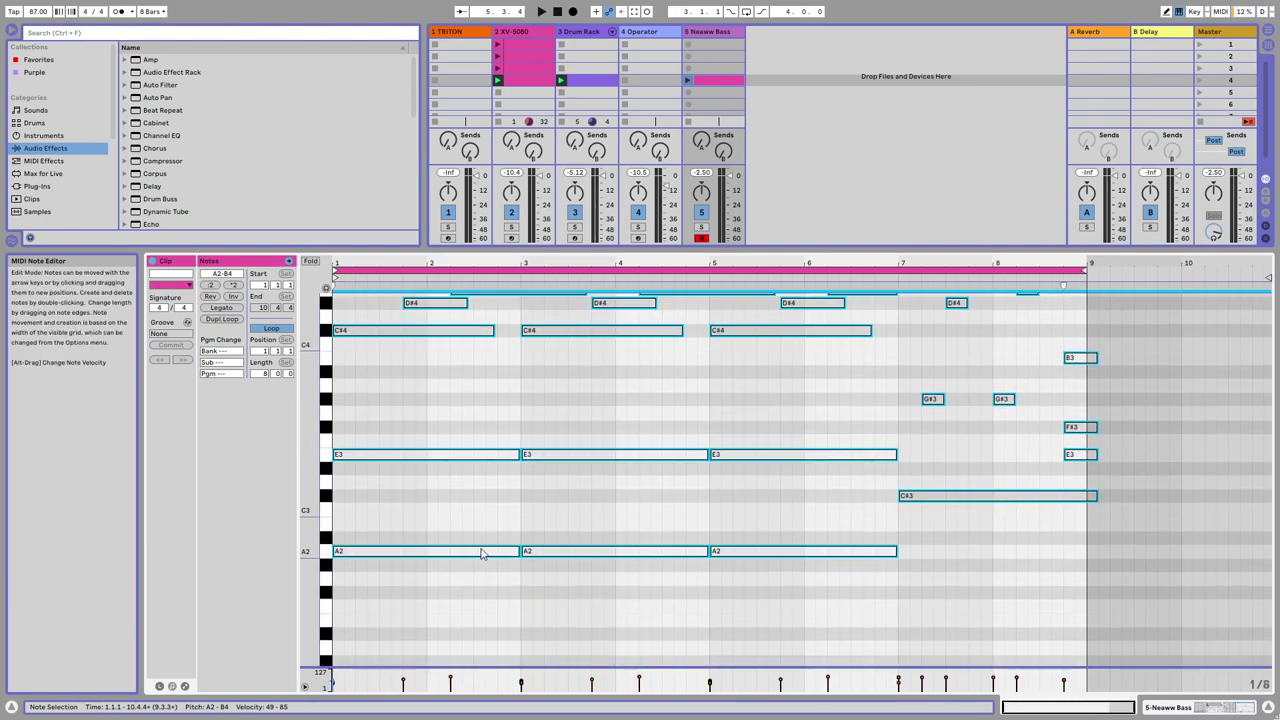
{"action": "right_click", "coordinate": [477, 556]}
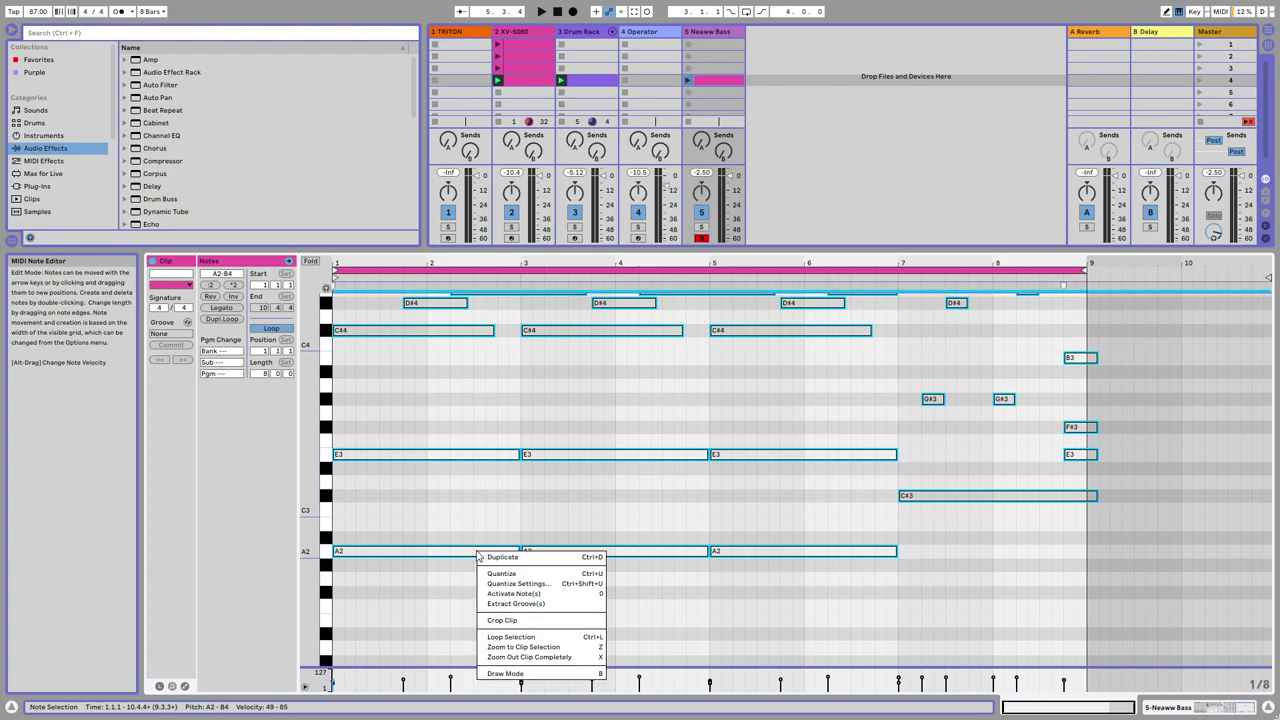
{"action": "left_click", "coordinate": [493, 520]}
{"action": "right_click", "coordinate": [475, 549]}
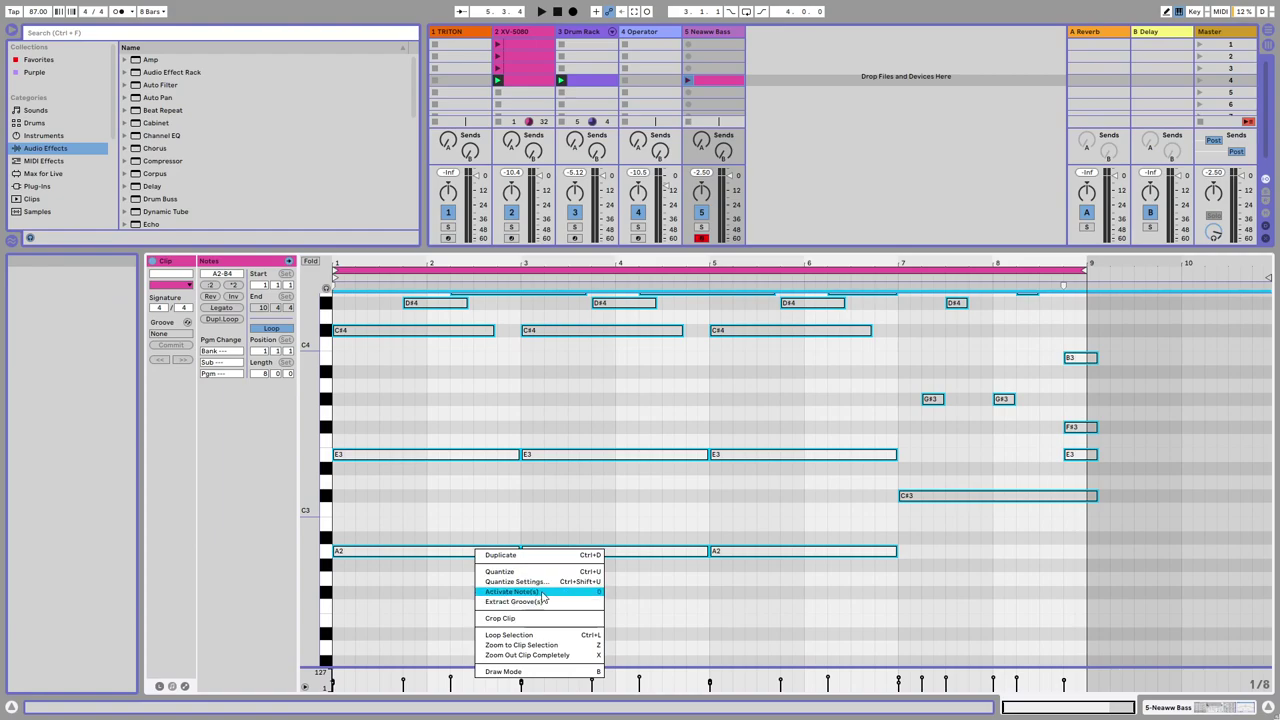
{"action": "left_click", "coordinate": [505, 417]}
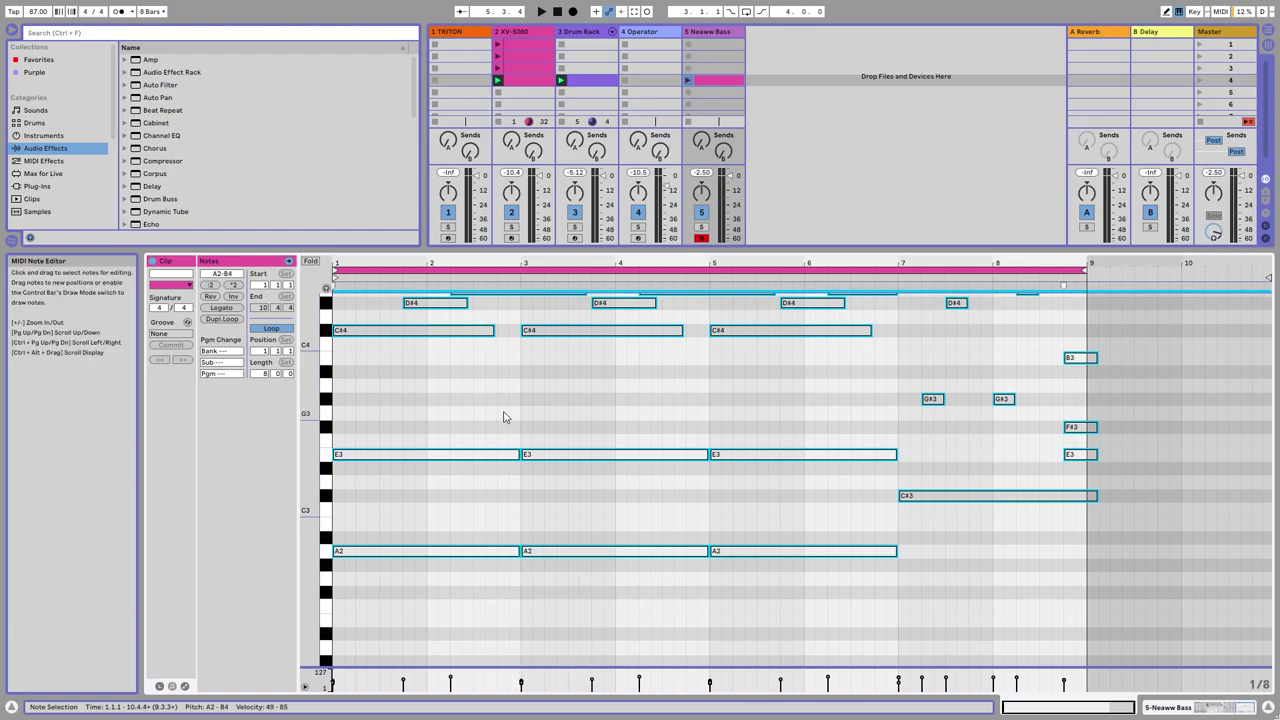
Transpose all of the clip's deactivated notes down an octave.
{"action": "key", "text": "shift+Down"}
{"action": "scroll", "coordinate": [520, 425], "scroll_direction": "down", "scroll_amount": 2}
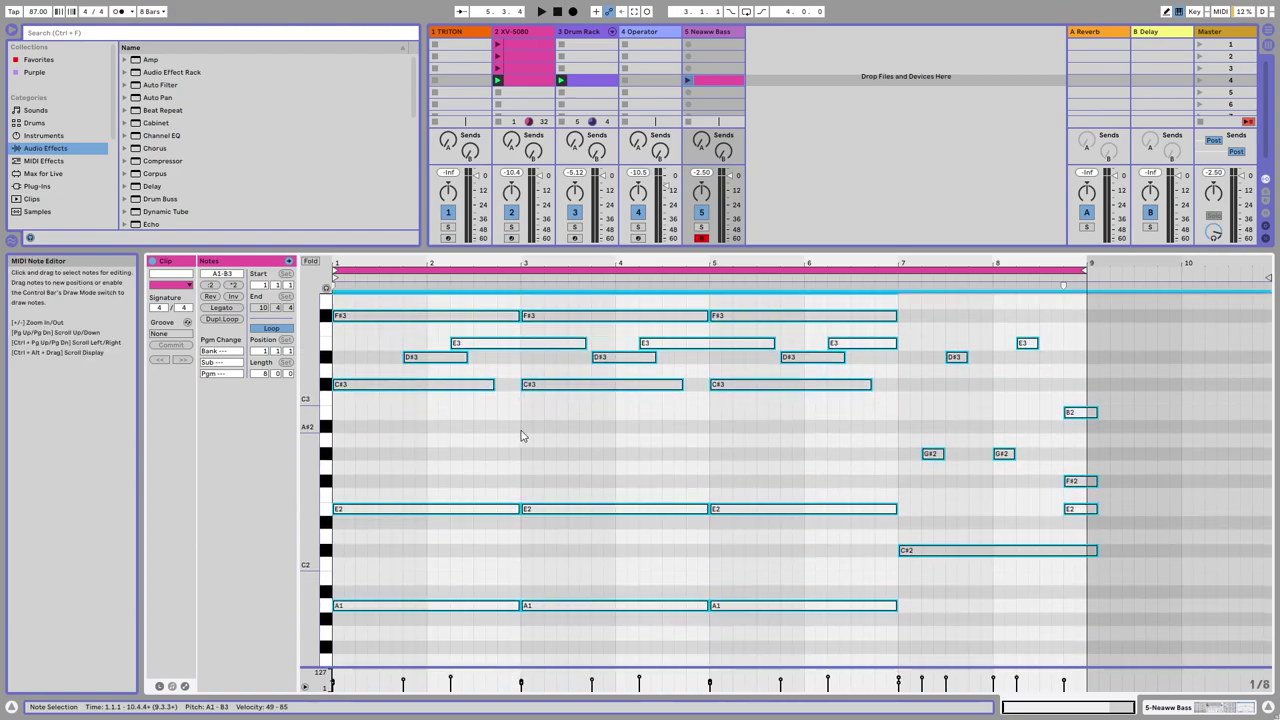
{"action": "scroll", "coordinate": [500, 460], "scroll_direction": "down", "scroll_amount": 2}
{"action": "scroll", "coordinate": [455, 514], "scroll_direction": "down", "scroll_amount": 1}
{"action": "left_click", "coordinate": [437, 523]}
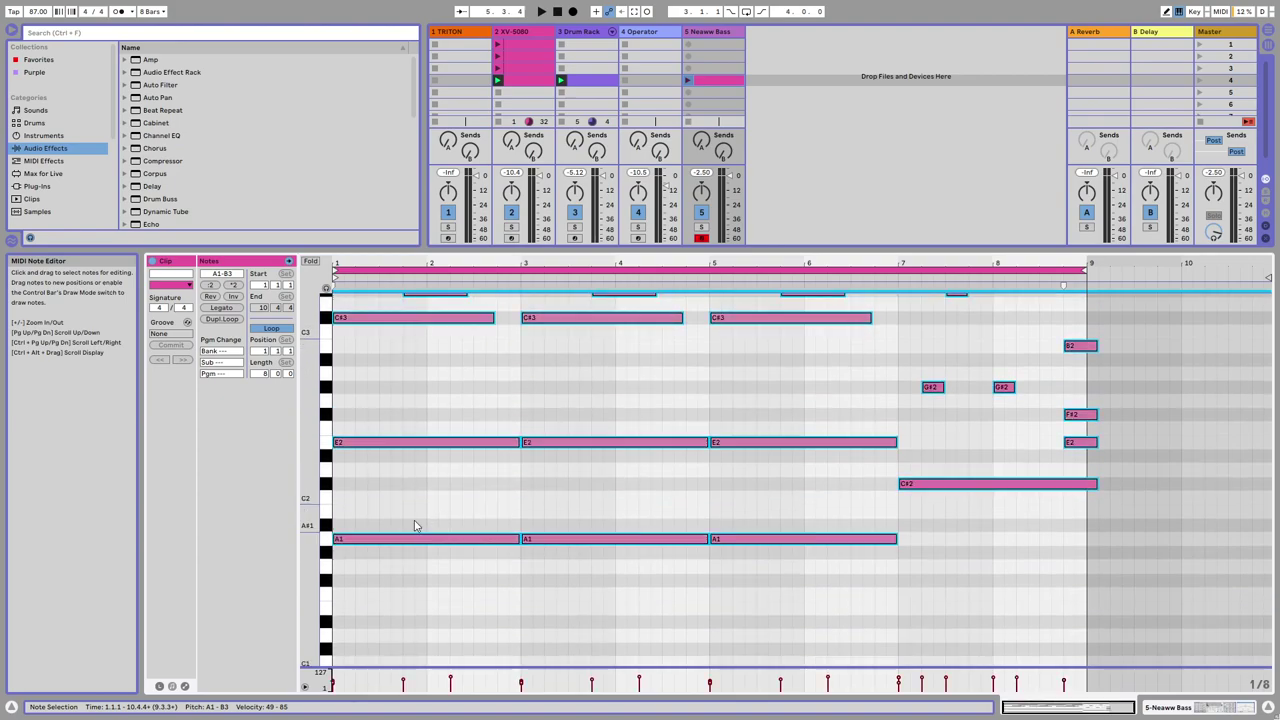
{"action": "right_click", "coordinate": [415, 520]}
{"action": "left_click", "coordinate": [476, 477]}
{"action": "key", "text": "ctrl+a"}
Draw an eighth-note A1 at the start of the clip and duplicate it until it fills bar 1.
{"action": "key", "text": "b"}
{"action": "left_click", "coordinate": [338, 539]}
{"action": "left_click", "coordinate": [338, 539]}
{"action": "key", "text": "b"}
{"action": "key", "text": "ctrl+d"}
{"action": "key", "text": "ctrl+d"}
{"action": "key", "text": "ctrl+d"}
{"action": "key", "text": "ctrl+d"}
{"action": "key", "text": "ctrl+d"}
{"action": "key", "text": "ctrl+d"}
{"action": "key", "text": "ctrl+d"}
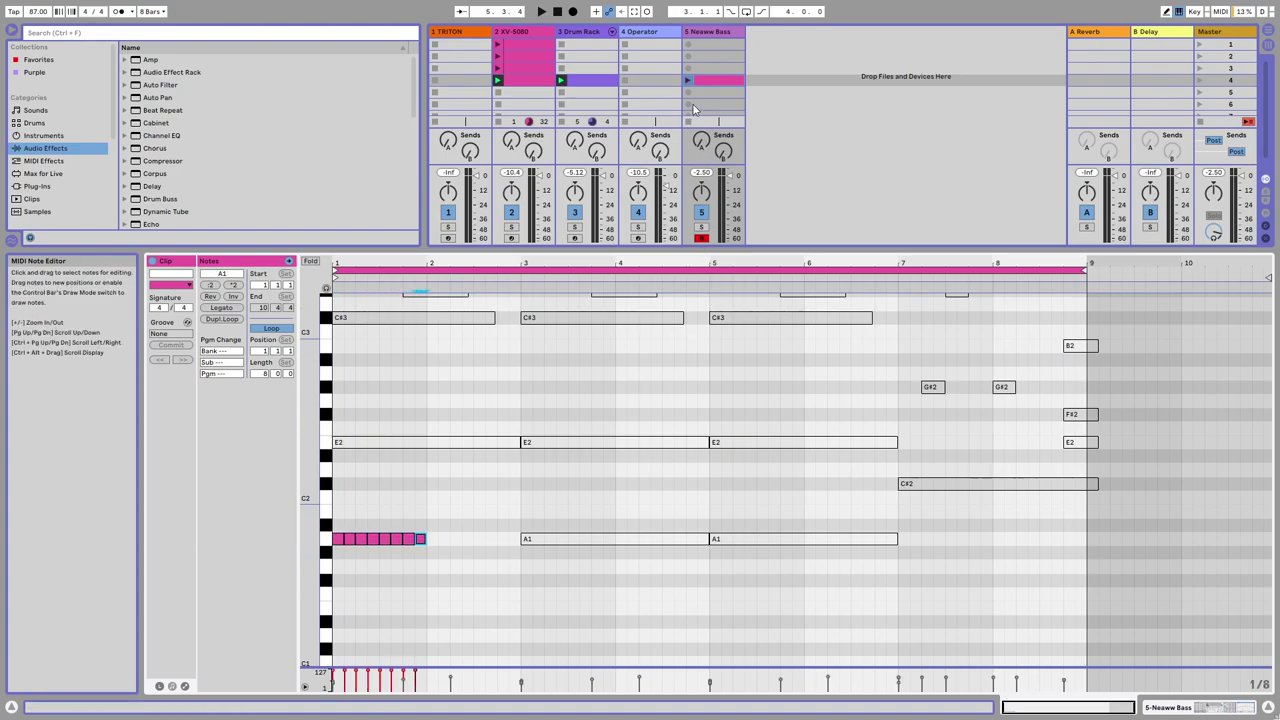
Play the bass clip with its track volume at about -12.4 dB, and transpose all of its notes down an octave.
{"action": "left_click", "coordinate": [689, 80]}
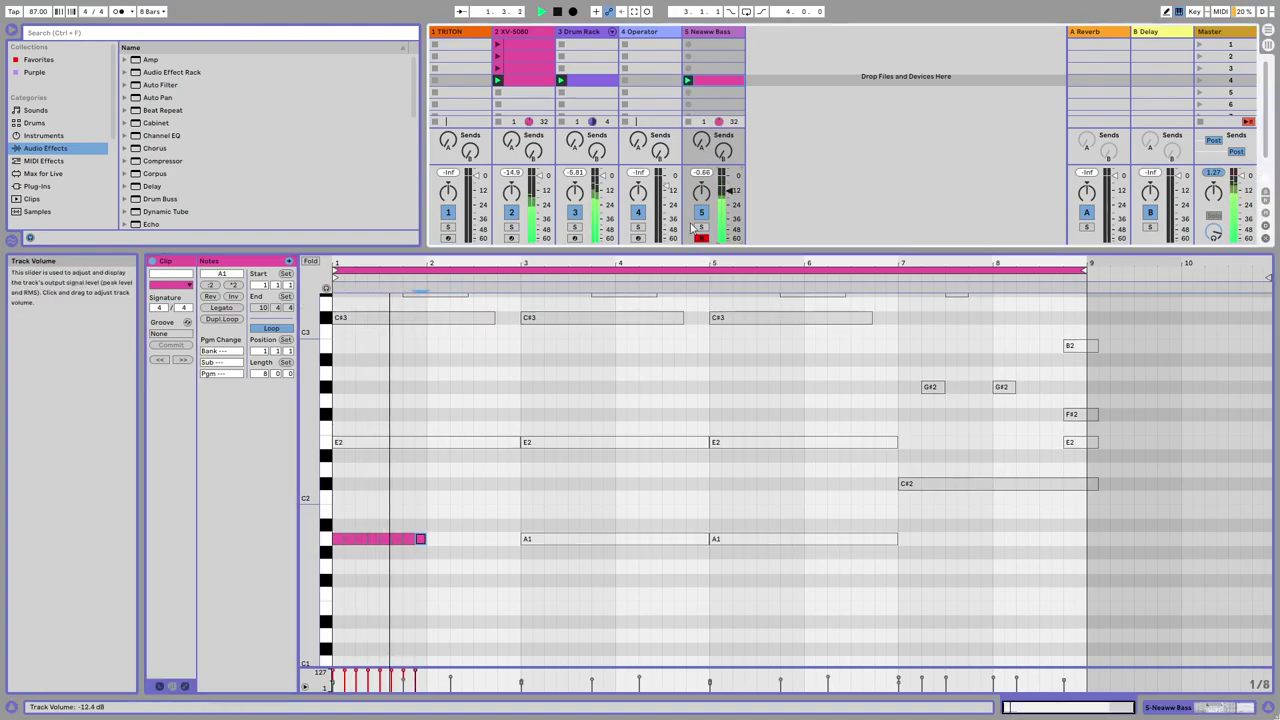
{"action": "key", "text": "space"}
{"action": "key", "text": "ctrl+a"}
{"action": "key", "text": "shift+Down"}
{"action": "key", "text": "space"}
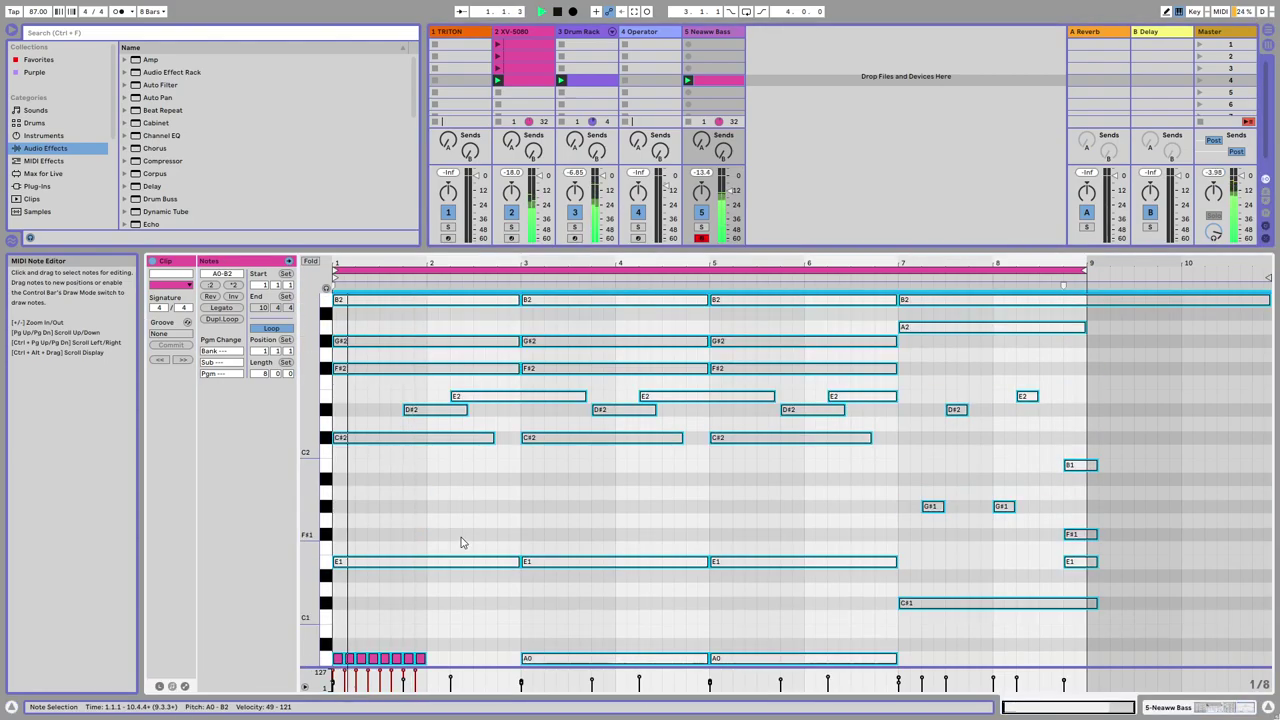
Repeat the eighth-note run in bars 2, 3 and 4, placing it on E1, D#1 and C1.
{"action": "scroll", "coordinate": [462, 542], "scroll_direction": "down", "scroll_amount": 2}
{"action": "left_click_drag", "start_coordinate": [452, 556], "coordinate": [629, 540]}
{"action": "left_click", "coordinate": [526, 511]}
{"action": "key", "text": "space"}
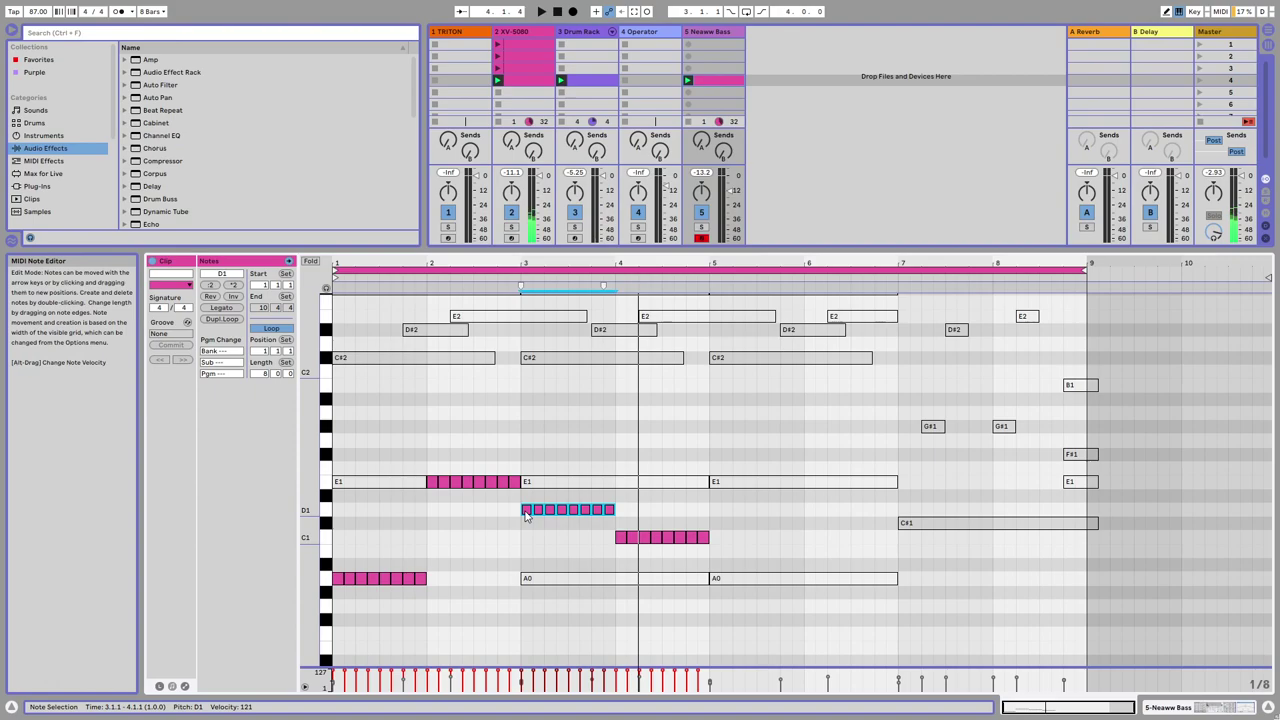
{"action": "mouse_move", "coordinate": [527, 515]}
{"action": "left_mouse_down"}
{"action": "mouse_move", "coordinate": [513, 504]}
{"action": "mouse_move", "coordinate": [526, 500]}
{"action": "left_mouse_up"}
{"action": "scroll", "coordinate": [475, 526], "scroll_direction": "down", "scroll_amount": 2}
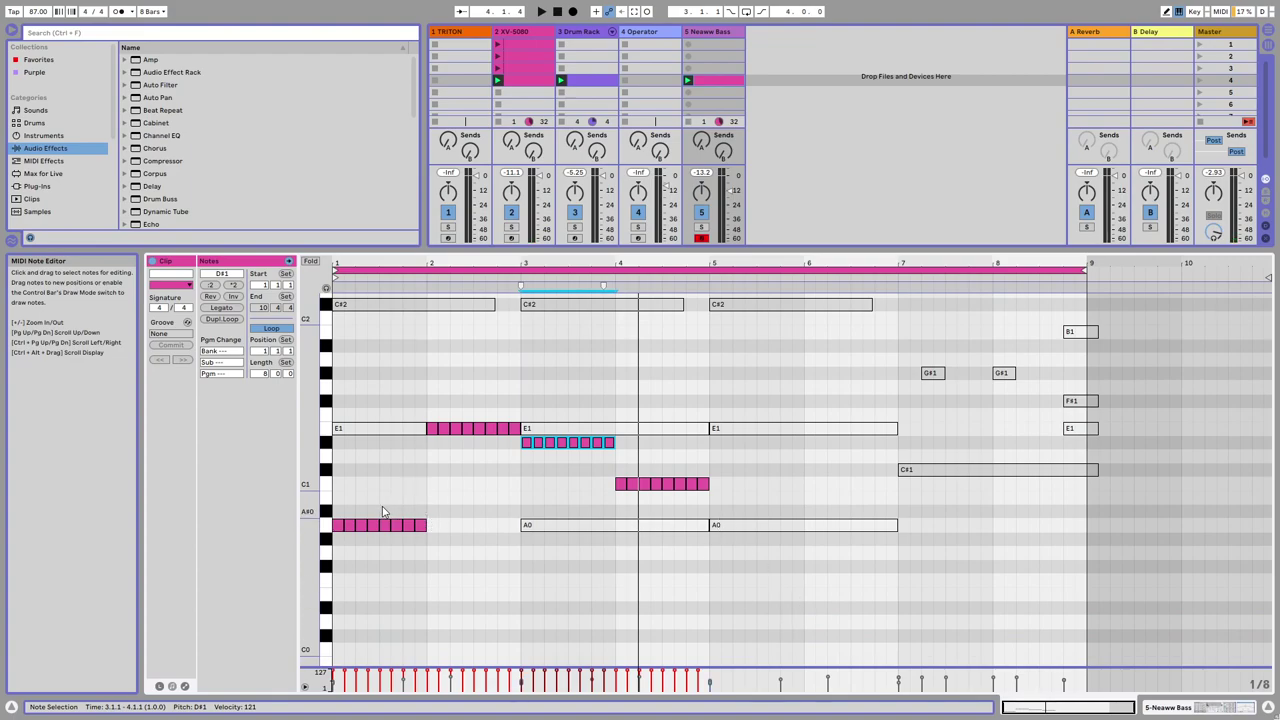
{"action": "scroll", "coordinate": [383, 511], "scroll_direction": "down", "scroll_amount": 1}
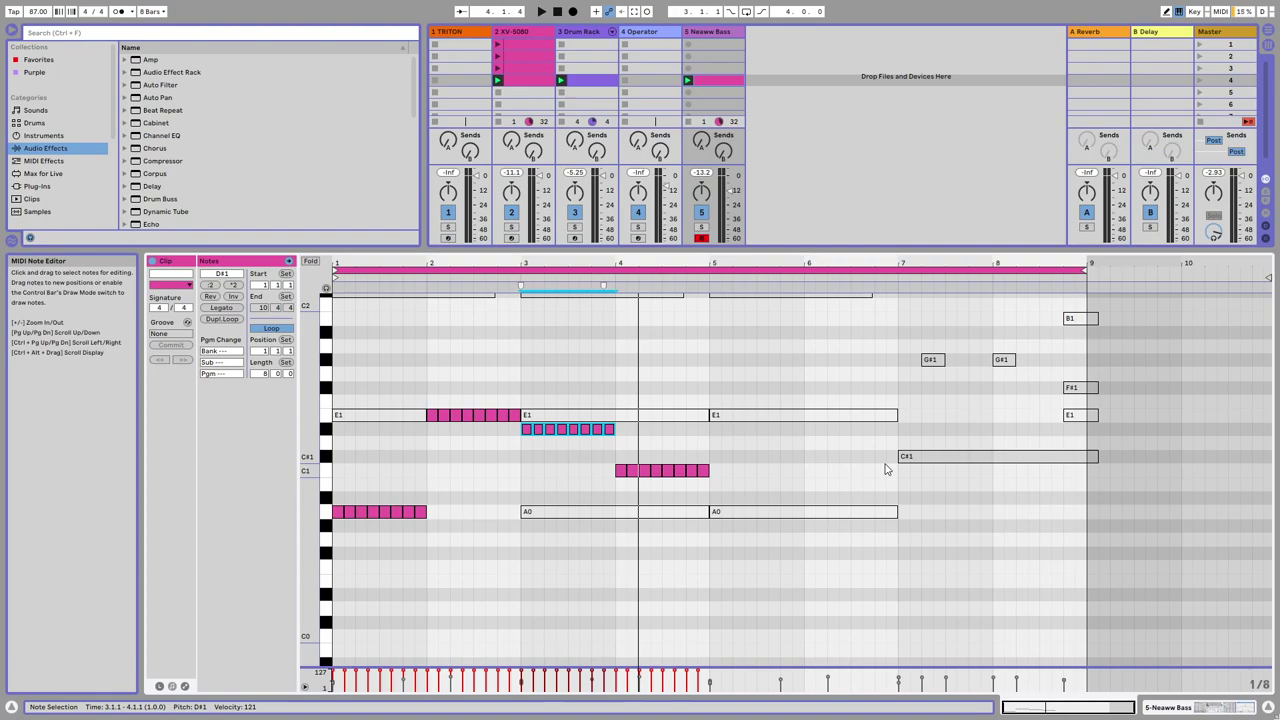
Audition the bass line and move the eighth-note run in bar 3 up to G#1.
{"action": "key", "text": "space"}
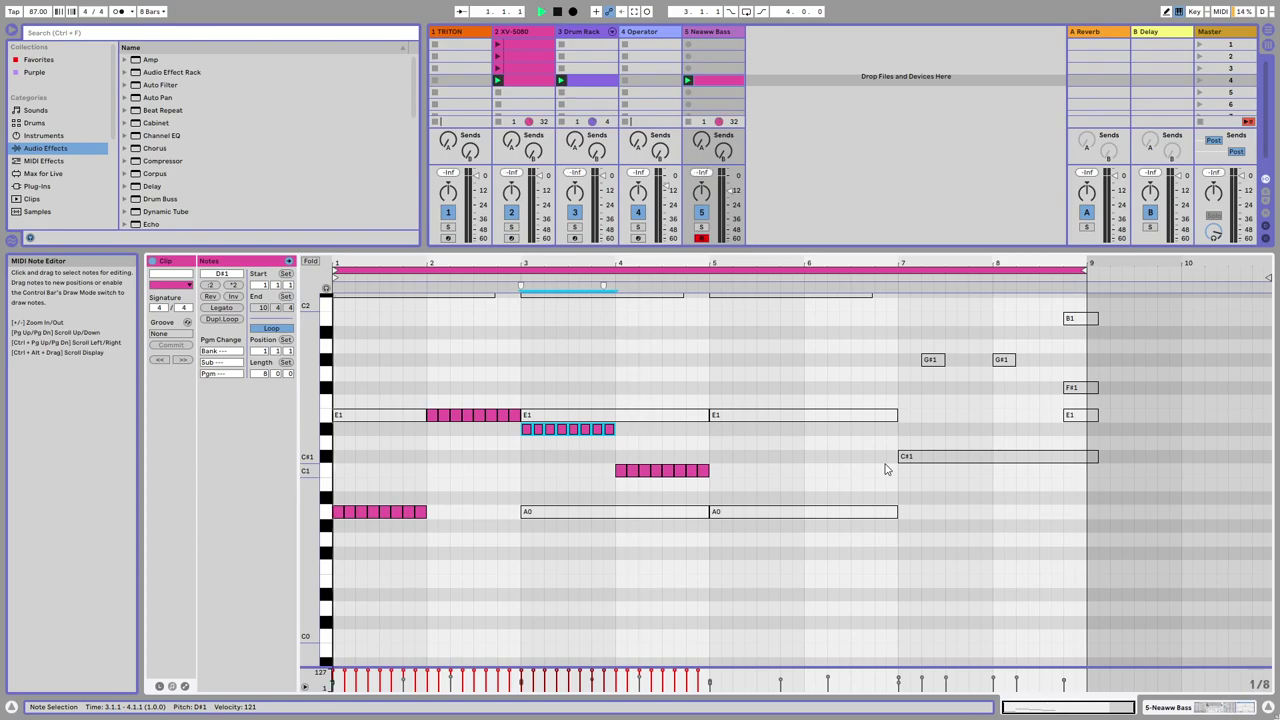
{"action": "left_click", "coordinate": [566, 480]}
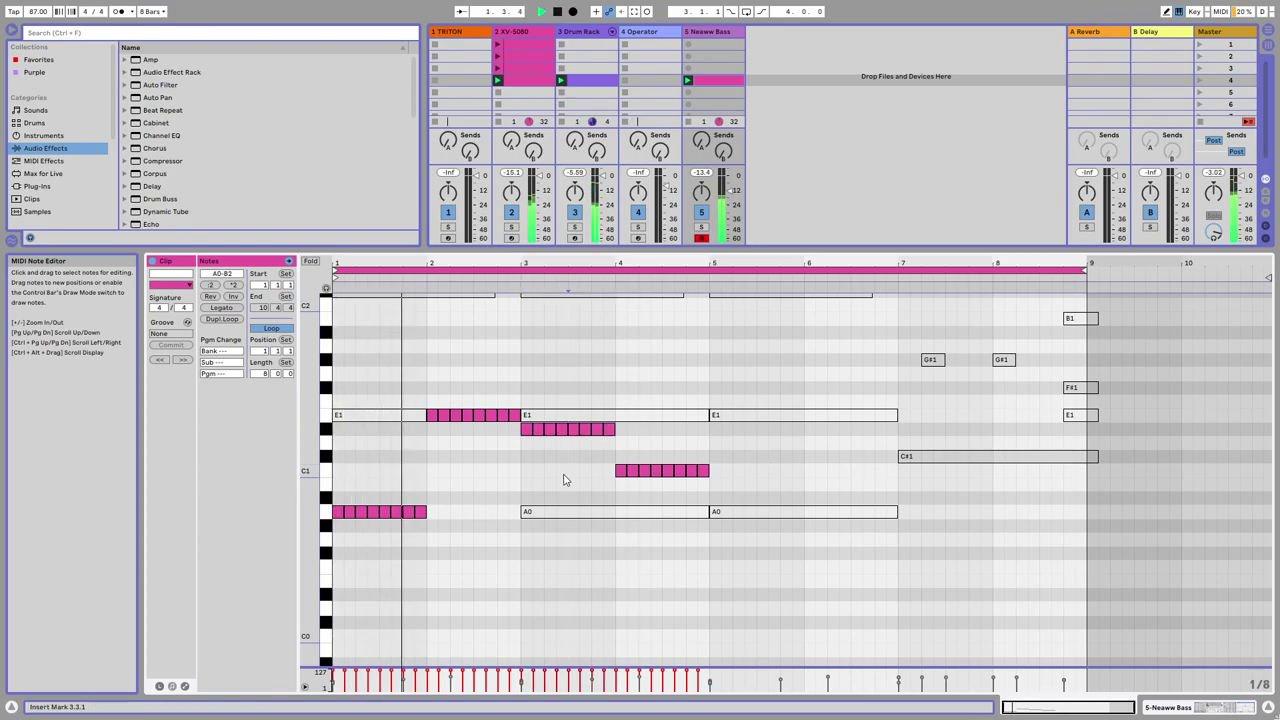
{"action": "left_click", "coordinate": [670, 470]}
{"action": "scroll", "coordinate": [676, 490], "scroll_direction": "up", "scroll_amount": 1}
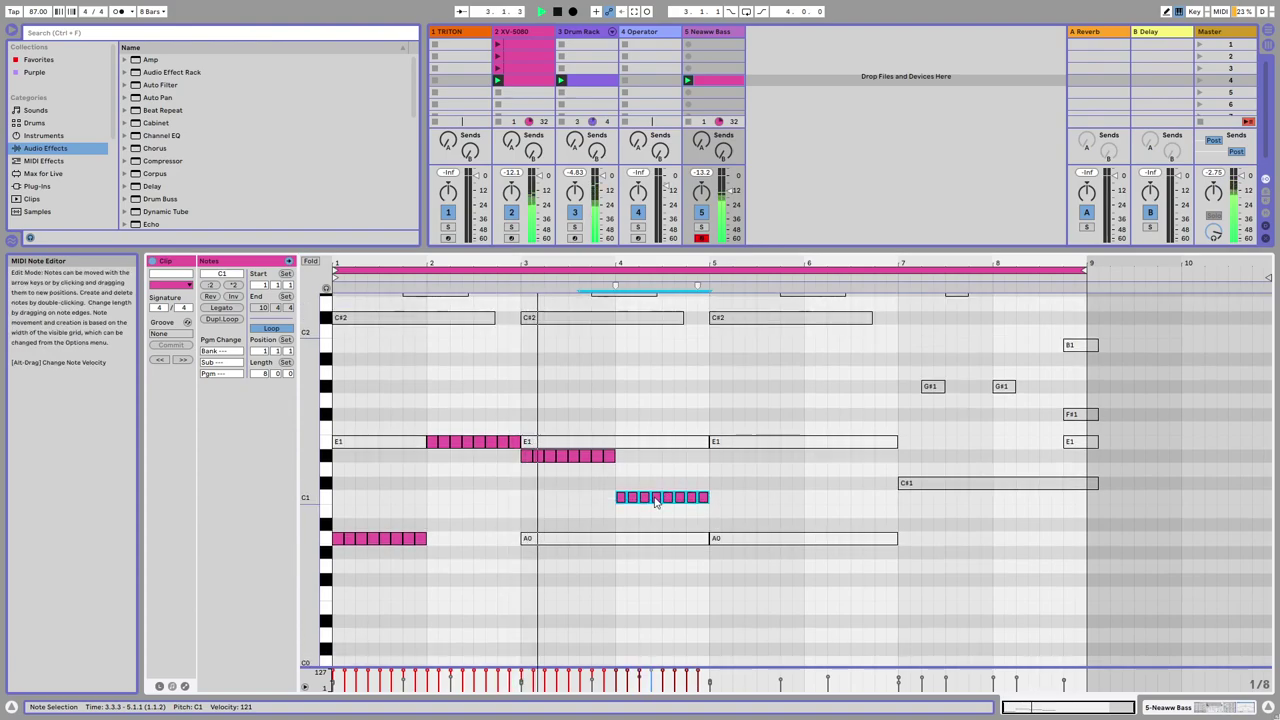
{"action": "key", "text": "space"}
{"action": "left_click", "coordinate": [527, 458]}
{"action": "left_click_drag", "start_coordinate": [527, 468], "coordinate": [528, 392]}
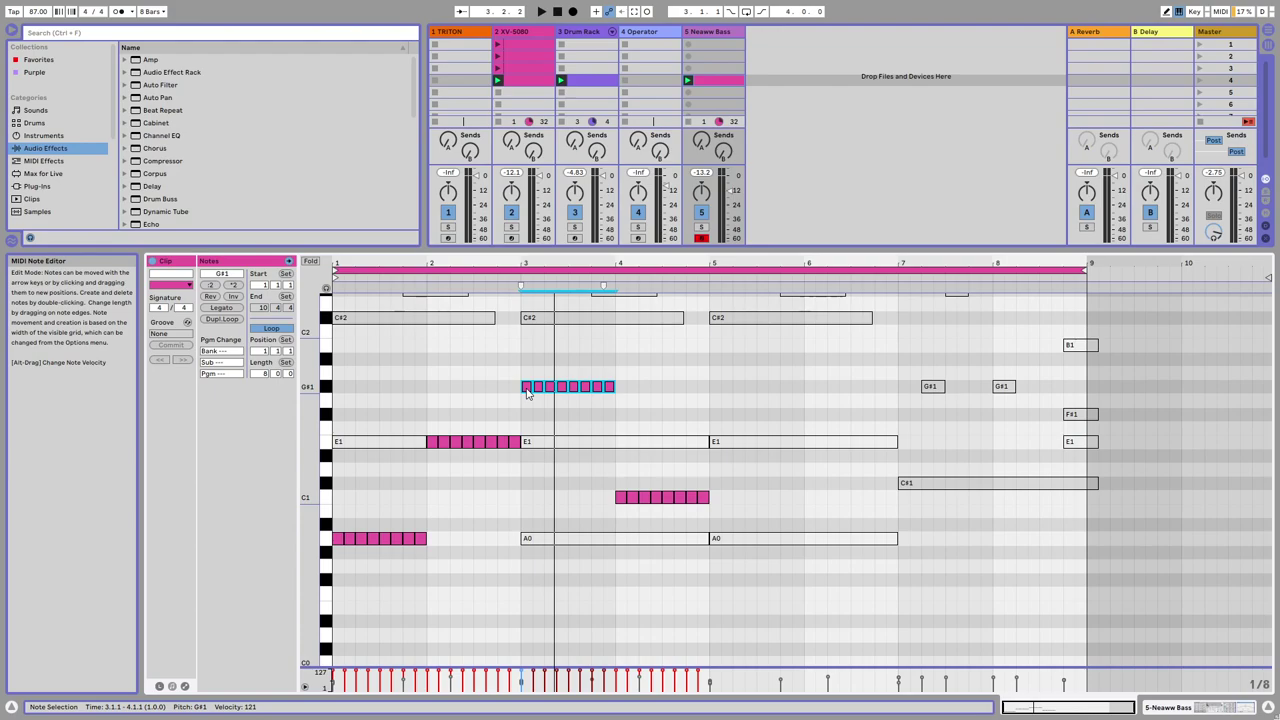
Duplicate the G#1 run into bar 4, lower the copy to F#1 and deactivate the C1 run there.
{"action": "key", "text": "space"}
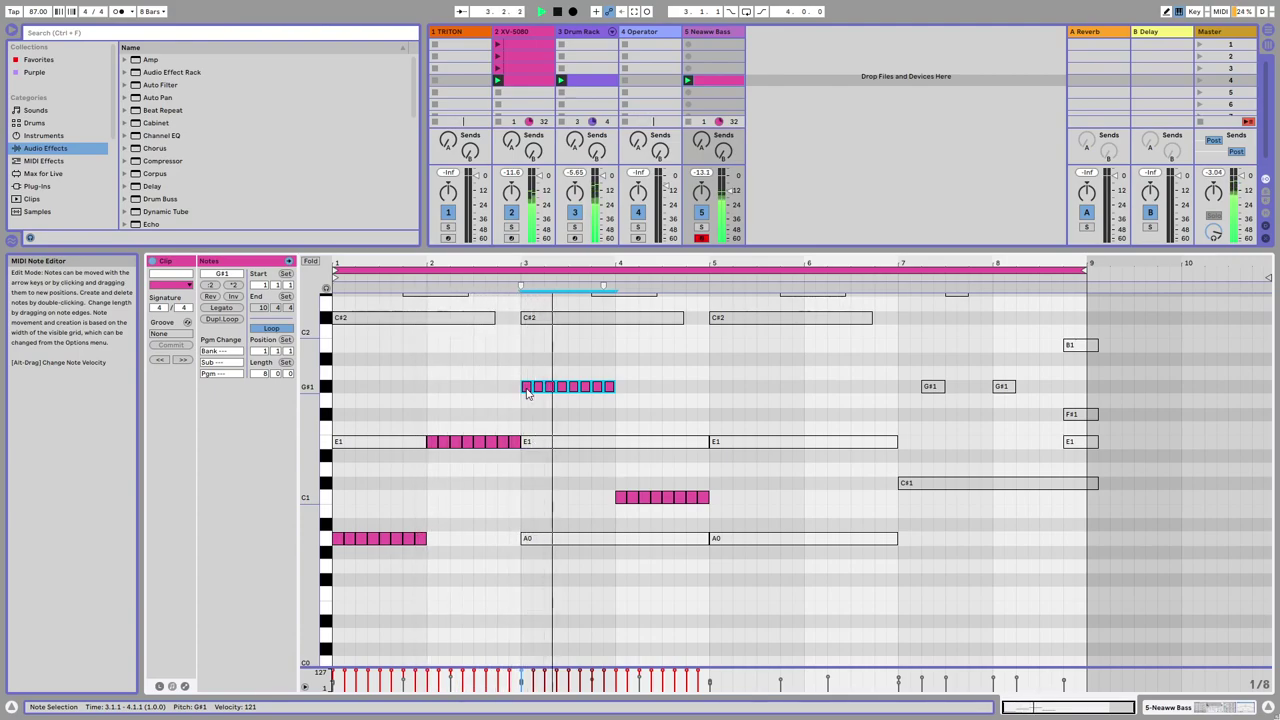
{"action": "key", "text": "ctrl+d"}
{"action": "key", "text": "Down"}
{"action": "key", "text": "Down"}
{"action": "left_click", "coordinate": [700, 498]}
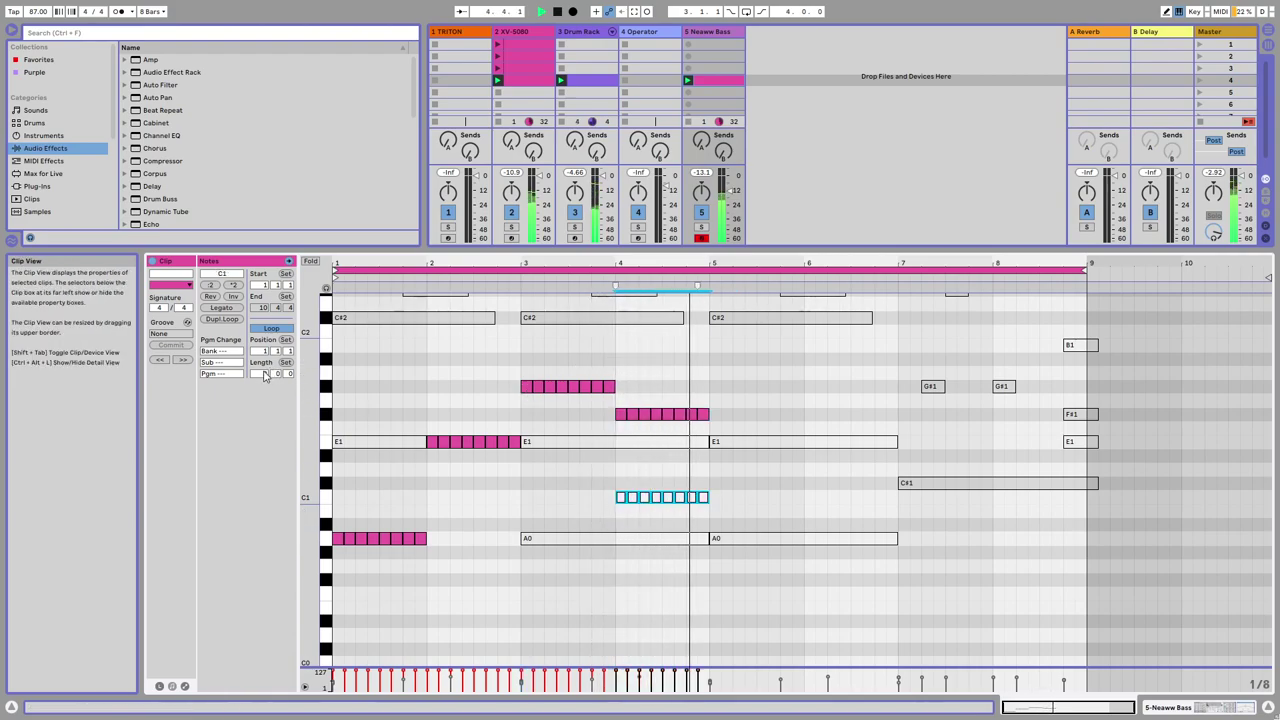
Set the clip's loop length to 4 bars and turn the A0 run in bar 1 into sixteenth notes filling the bar.
{"action": "left_click_drag", "start_coordinate": [266, 374], "coordinate": [268, 394]}
{"action": "left_click", "coordinate": [461, 522]}
{"action": "left_click_drag", "start_coordinate": [447, 538], "coordinate": [337, 543]}
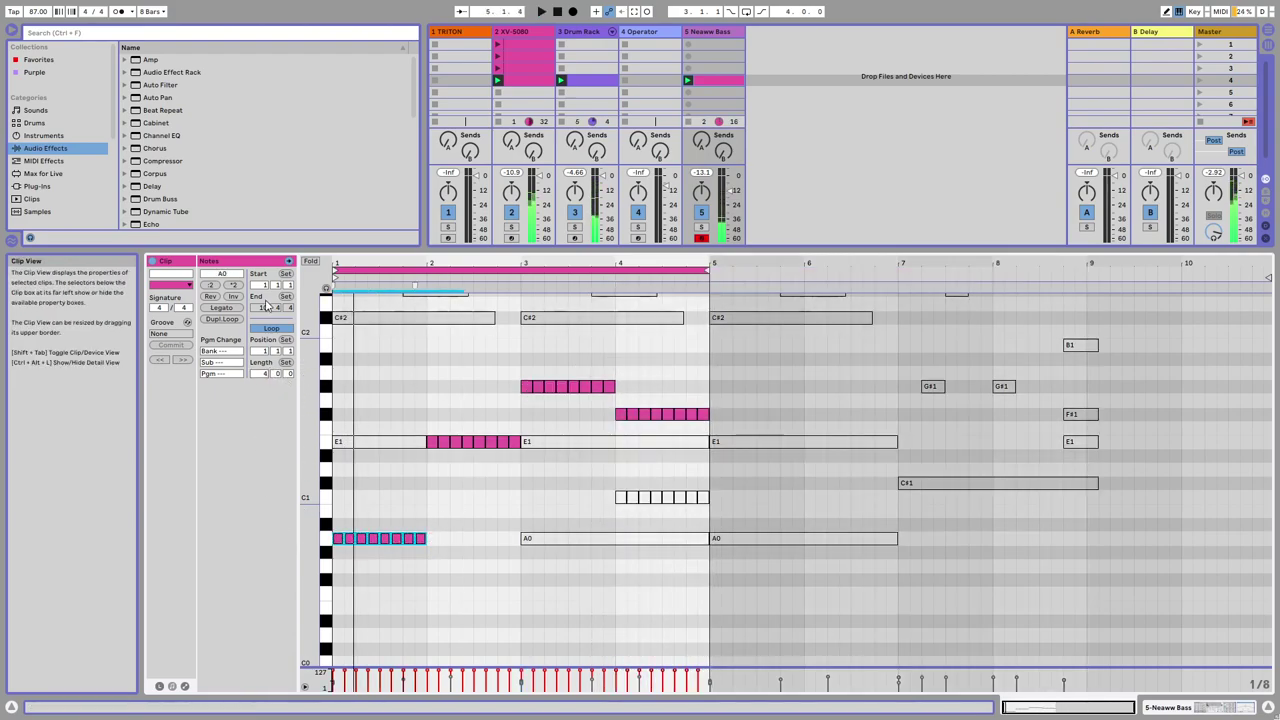
{"action": "left_click", "coordinate": [211, 286]}
{"action": "key", "text": "ctrl+d"}
{"action": "key", "text": "ctrl+z"}
{"action": "key", "text": "space"}
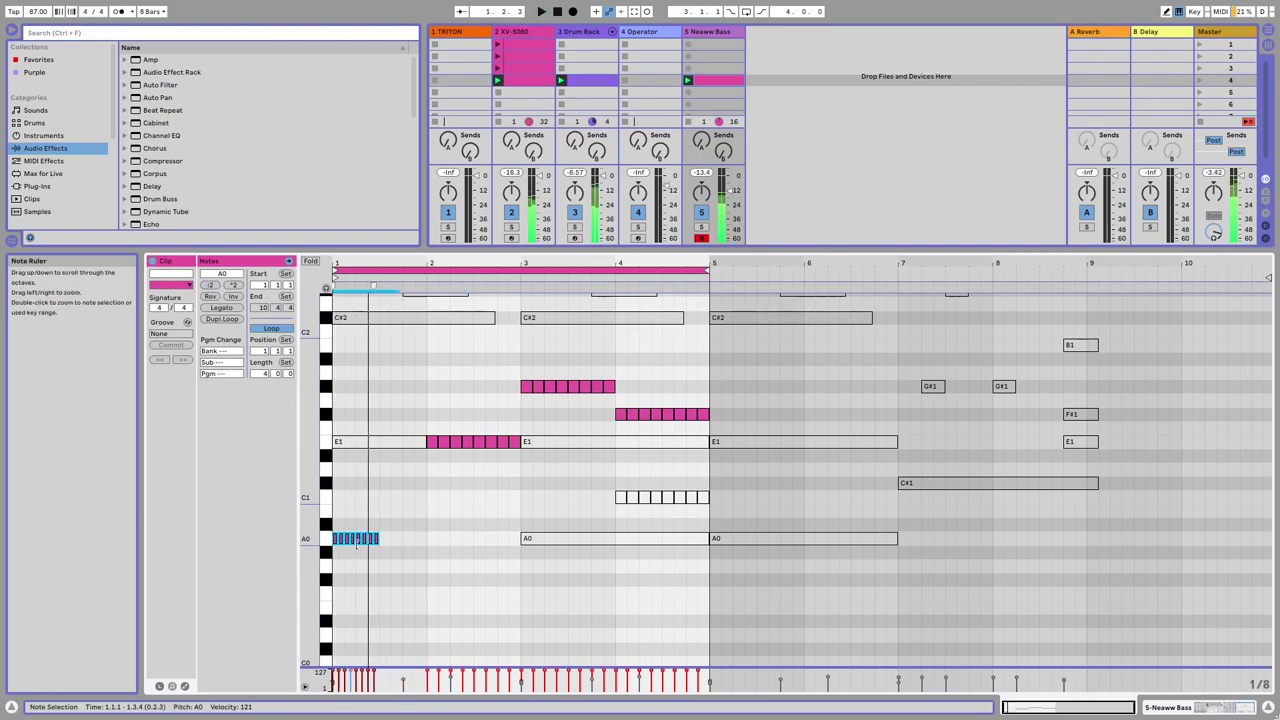
{"action": "key", "text": "space"}
{"action": "key", "text": "space"}
{"action": "left_click_drag", "start_coordinate": [378, 556], "coordinate": [335, 541]}
{"action": "key", "text": "ctrl+d"}
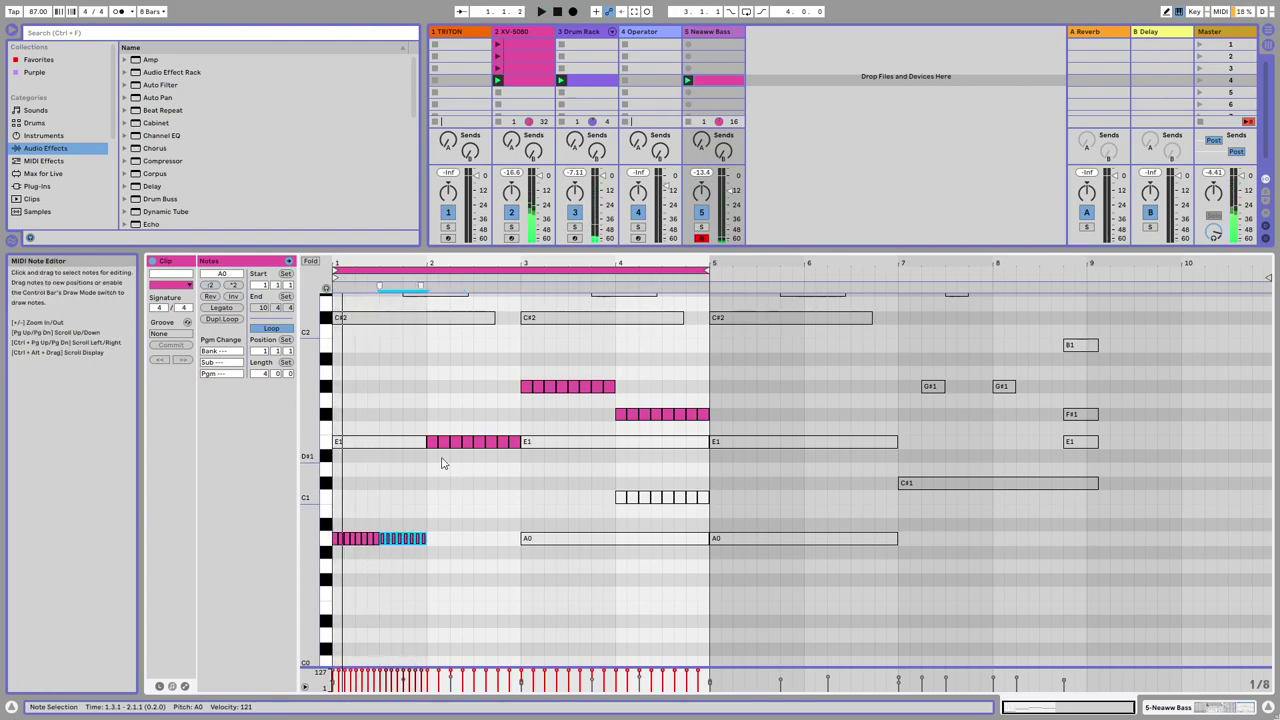
Turn the E1, G#1 and F#1 runs in bars 2 to 4 into sixteenth notes filling each bar.
{"action": "left_click_drag", "start_coordinate": [519, 451], "coordinate": [338, 437]}
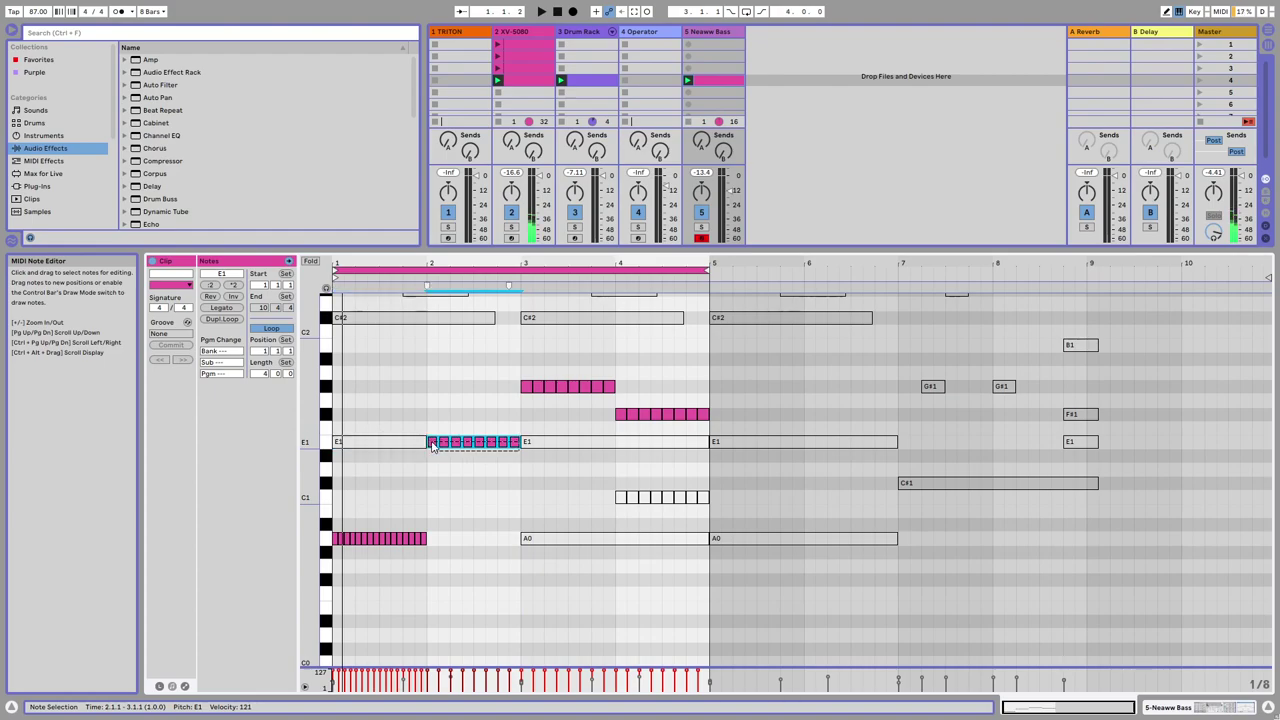
{"action": "left_click_drag", "start_coordinate": [523, 400], "coordinate": [623, 378]}
{"action": "left_click", "coordinate": [232, 285]}
{"action": "key", "text": "ctrl+d"}
{"action": "left_click_drag", "start_coordinate": [603, 407], "coordinate": [731, 424]}
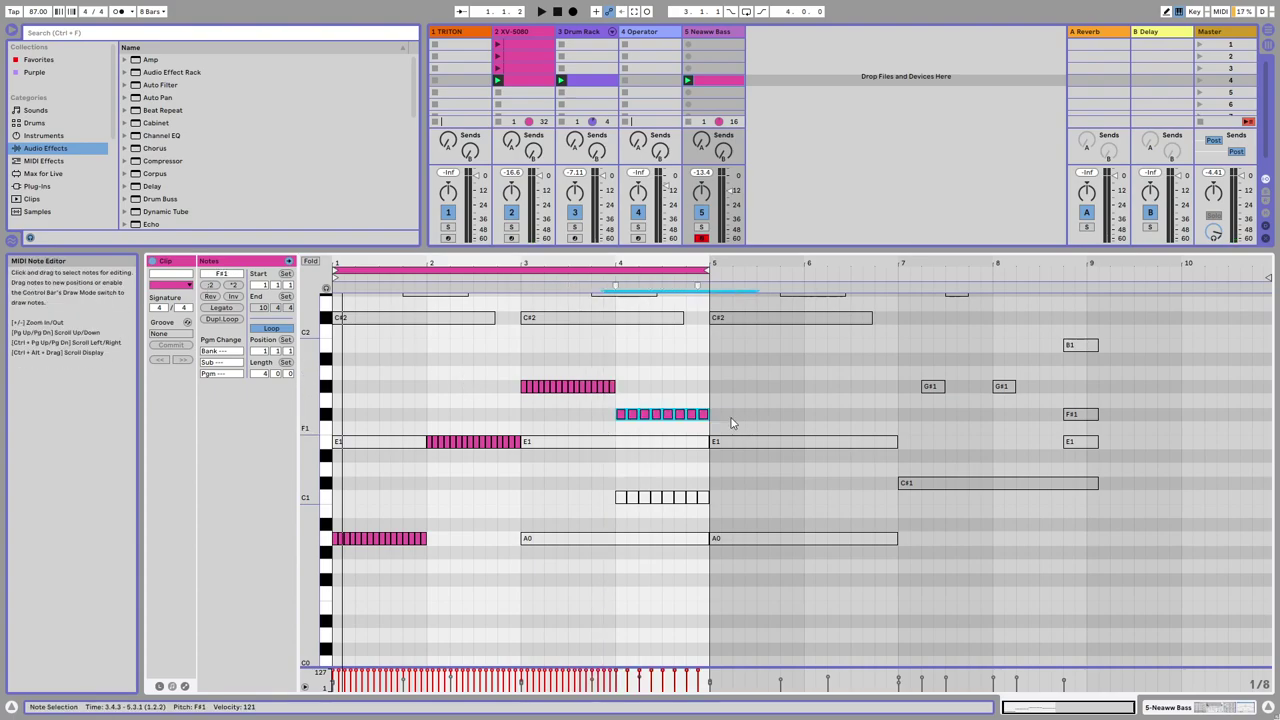
{"action": "left_click", "coordinate": [208, 286]}
{"action": "key", "text": "ctrl+z"}
{"action": "left_click", "coordinate": [231, 287]}
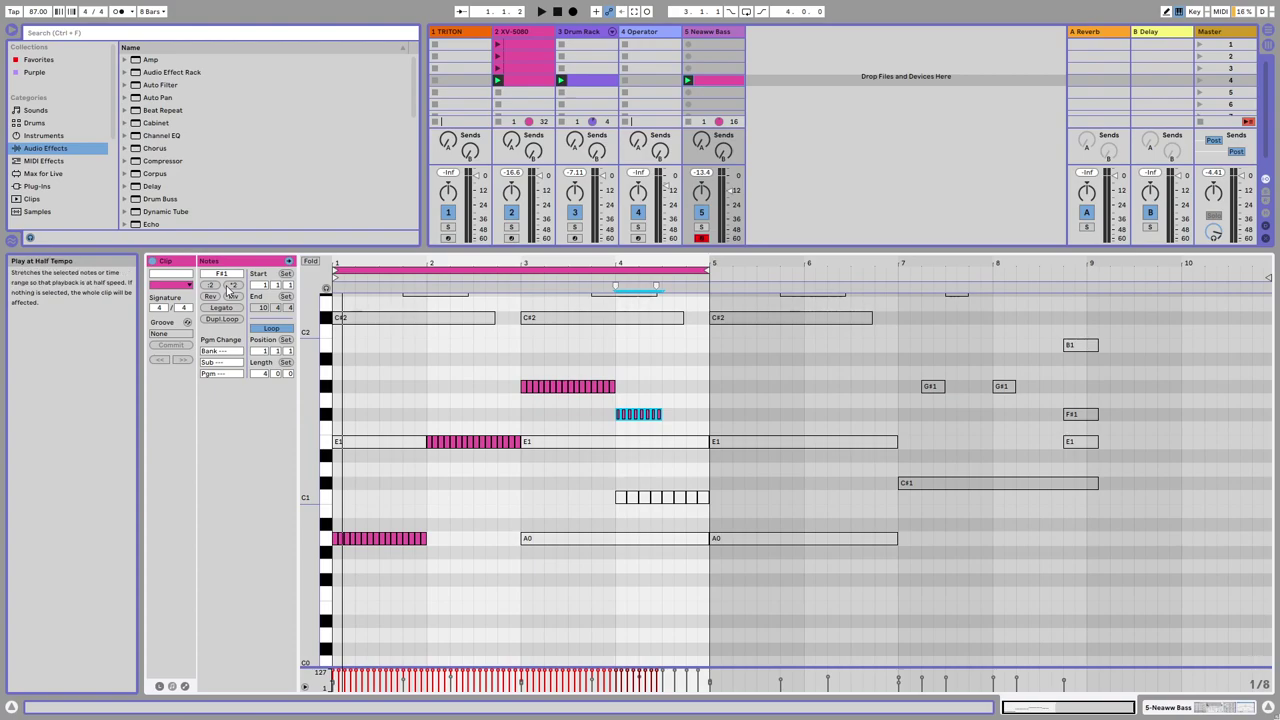
{"action": "key", "text": "ctrl+d"}
Play the bass line and redraw partials in the Oscillator A waveform of the Neaww Bass preset.
{"action": "left_click", "coordinate": [426, 368]}
{"action": "key", "text": "space"}
{"action": "left_click_drag", "start_coordinate": [371, 263], "coordinate": [403, 318]}
{"action": "left_click", "coordinate": [699, 43]}
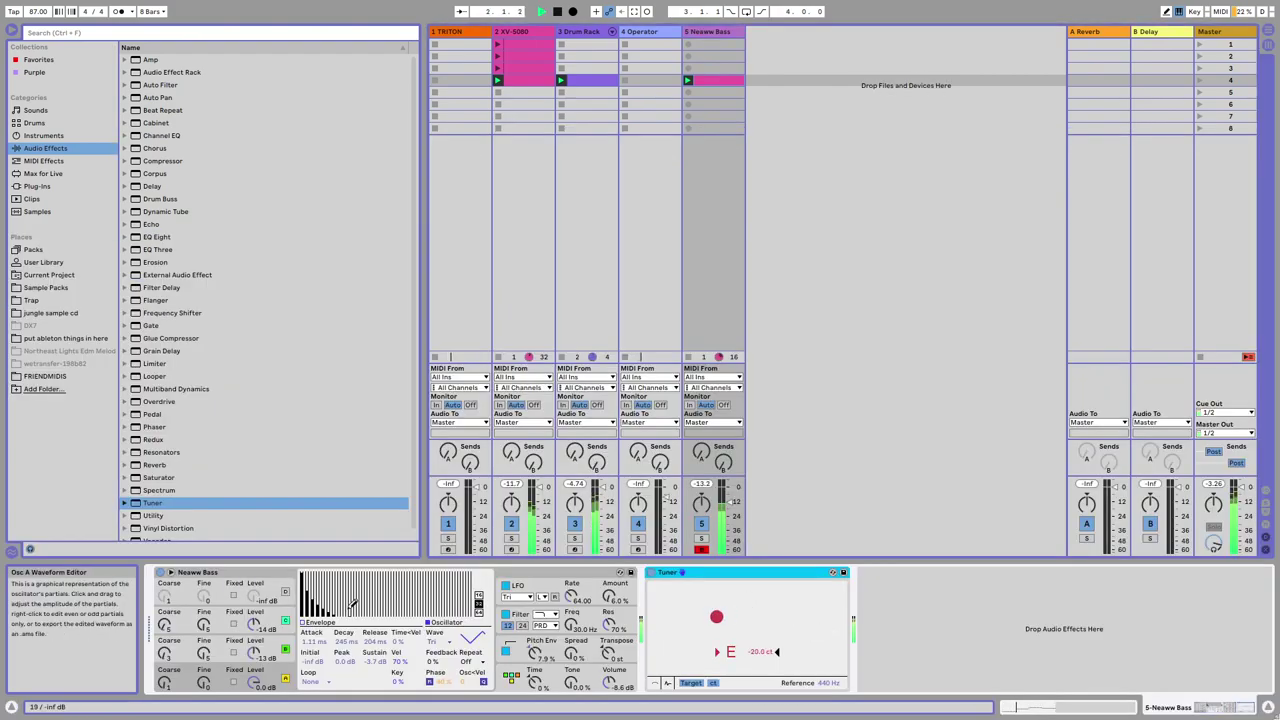
{"action": "mouse_move", "coordinate": [363, 598]}
{"action": "left_mouse_down"}
{"action": "mouse_move", "coordinate": [376, 601]}
{"action": "mouse_move", "coordinate": [344, 610]}
{"action": "mouse_move", "coordinate": [371, 614]}
{"action": "left_mouse_up"}
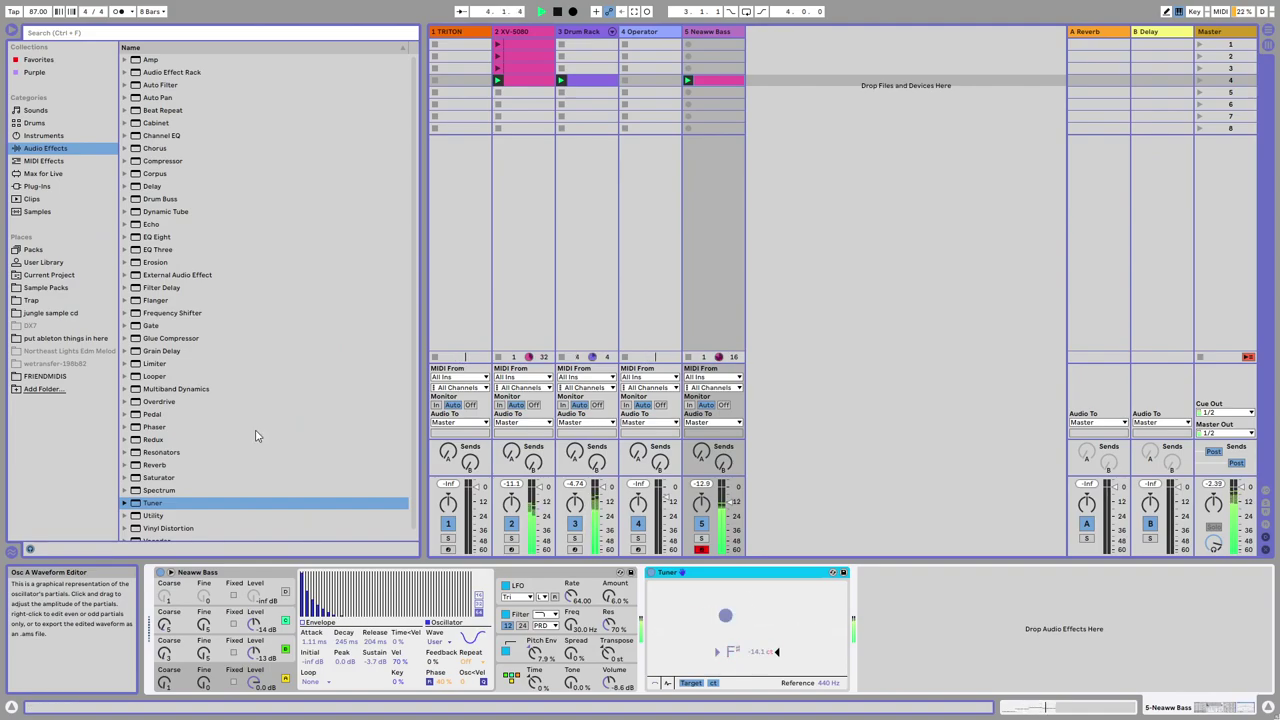
Browse the Operator bass presets and replace Neaww Bass with Fine Line Bass on track 5.
{"action": "left_click", "coordinate": [47, 137]}
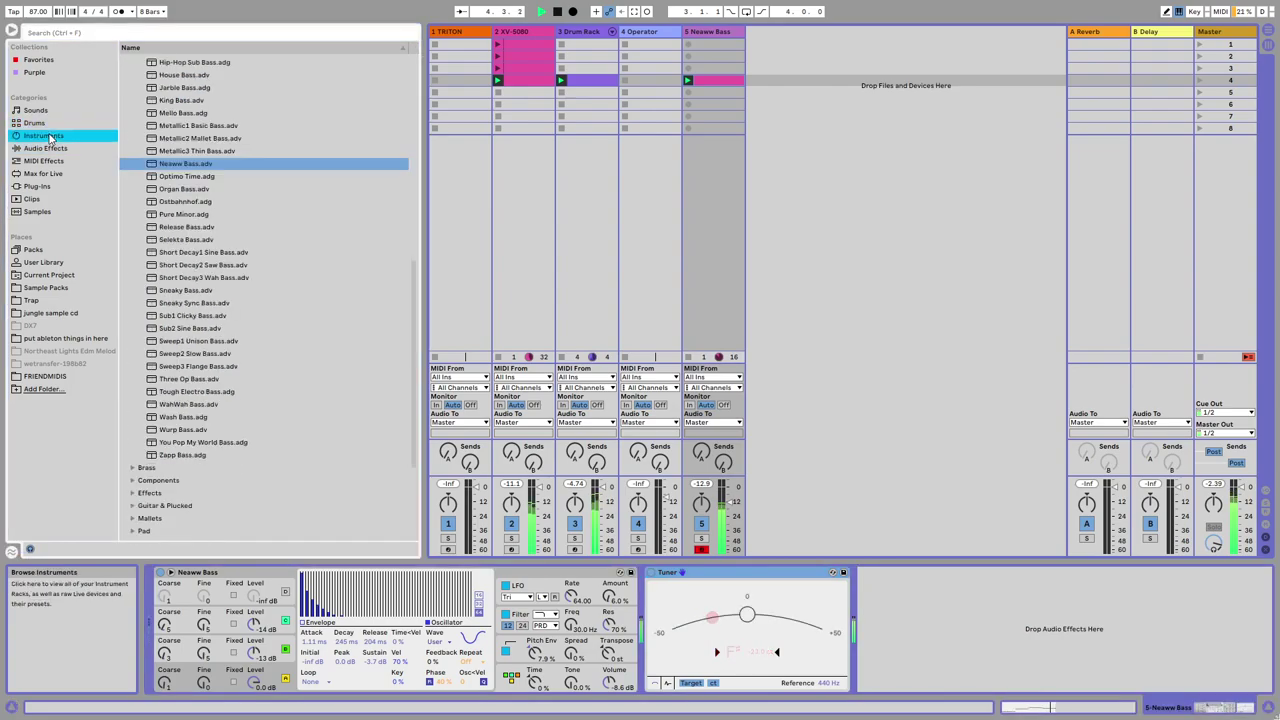
{"action": "left_click", "coordinate": [169, 302]}
{"action": "scroll", "coordinate": [178, 235], "scroll_direction": "up", "scroll_amount": 3}
{"action": "scroll", "coordinate": [168, 152], "scroll_direction": "up", "scroll_amount": 2}
{"action": "left_click", "coordinate": [169, 131]}
{"action": "left_click", "coordinate": [169, 161]}
{"action": "left_click", "coordinate": [170, 171]}
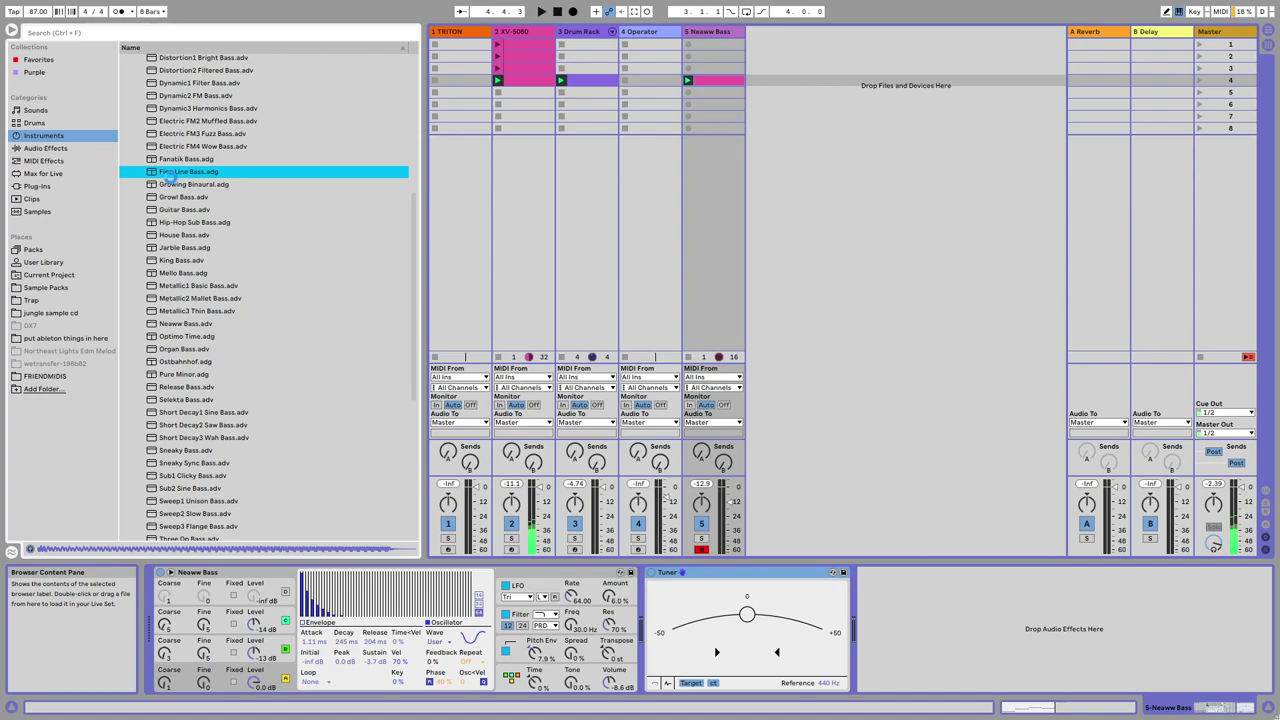
{"action": "double_click", "coordinate": [168, 172]}
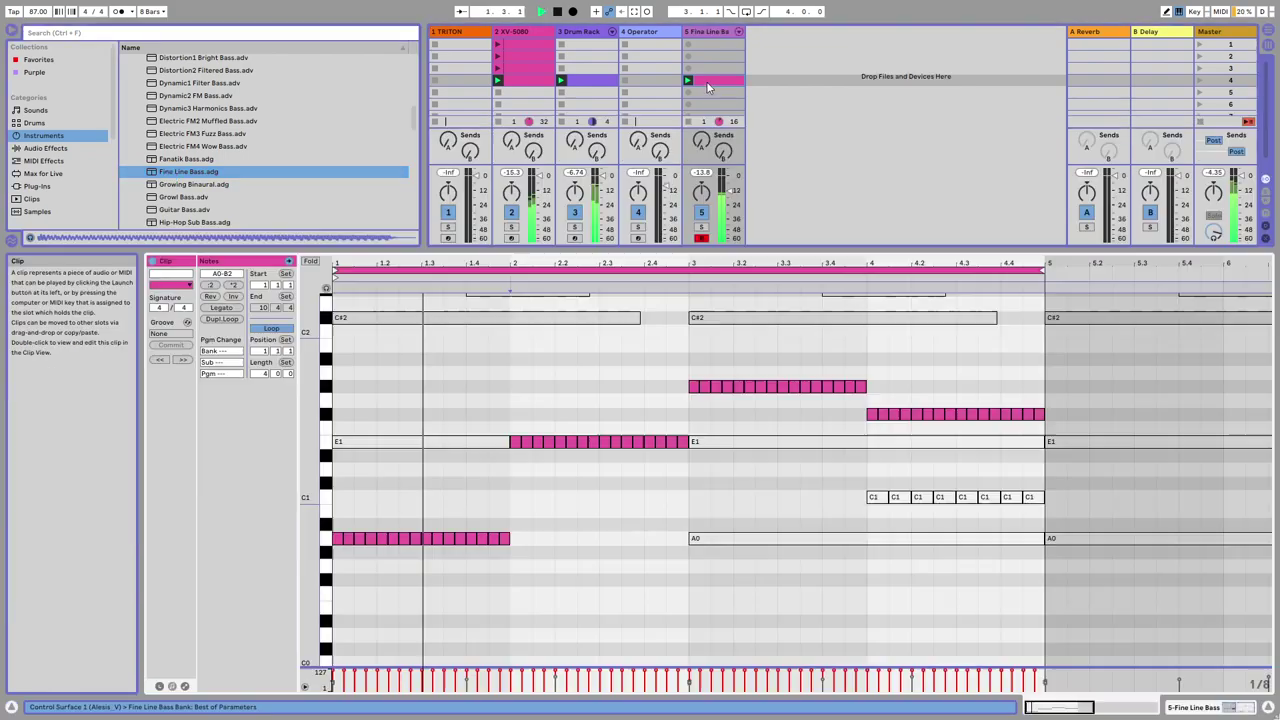
Transpose all notes in the bass clip up an octave and lower the bass track's volume slightly.
{"action": "key", "text": "ctrl+a"}
{"action": "key", "text": "shift+Up"}
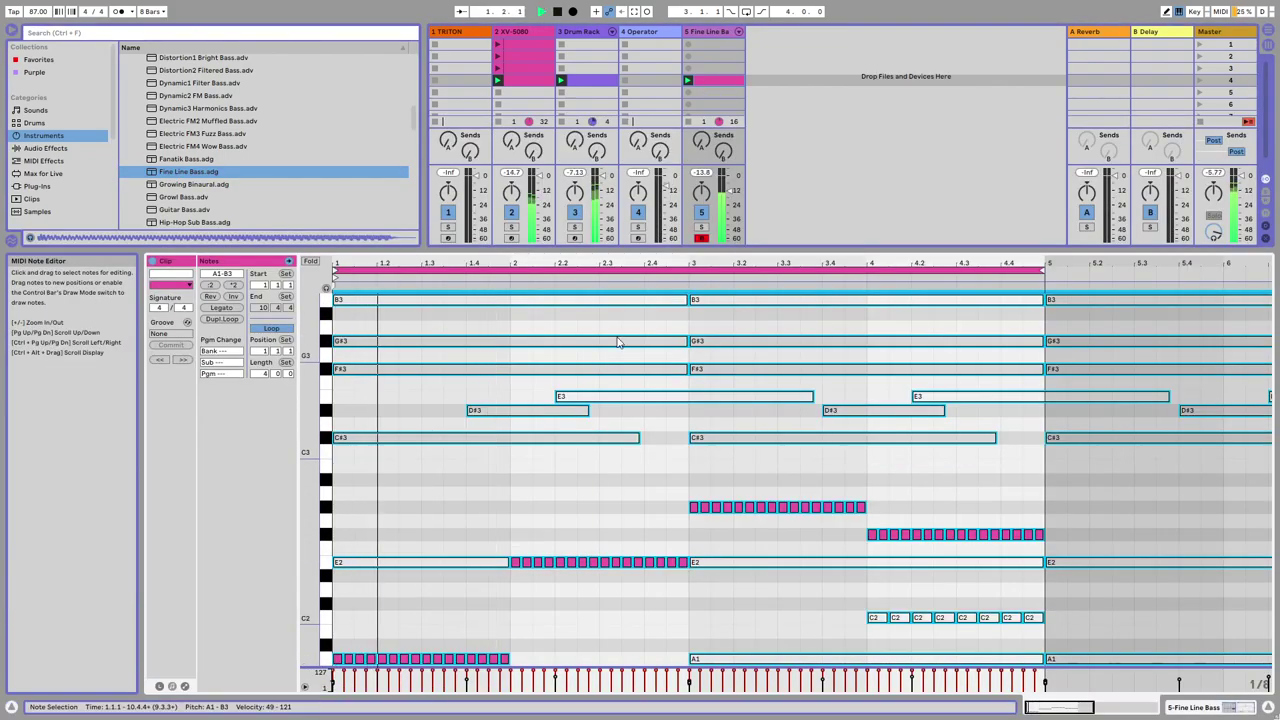
{"action": "left_click_drag", "start_coordinate": [731, 180], "coordinate": [731, 186]}
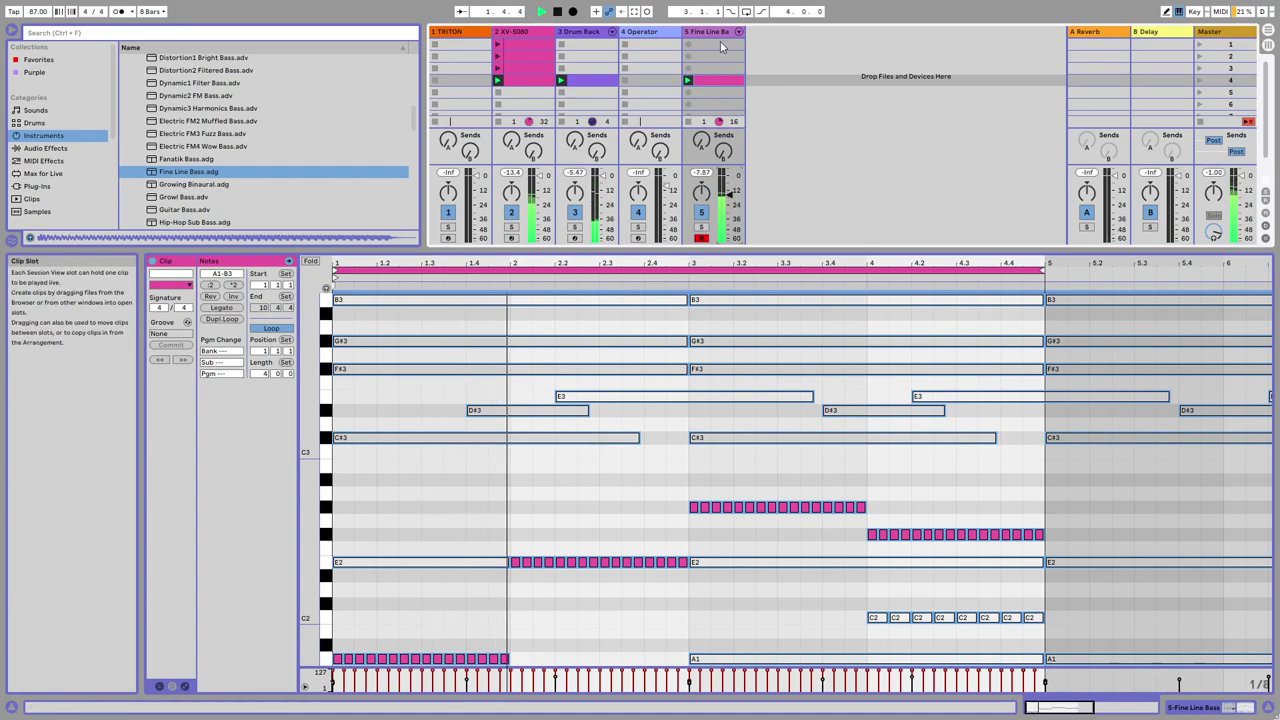
Try moving the E2 note at 2.3.1 in the bass clip up to C#3.
{"action": "left_click", "coordinate": [609, 553]}
{"action": "left_click_drag", "start_coordinate": [609, 562], "coordinate": [610, 443]}
{"action": "right_click", "coordinate": [614, 451]}
{"action": "left_click", "coordinate": [691, 409]}
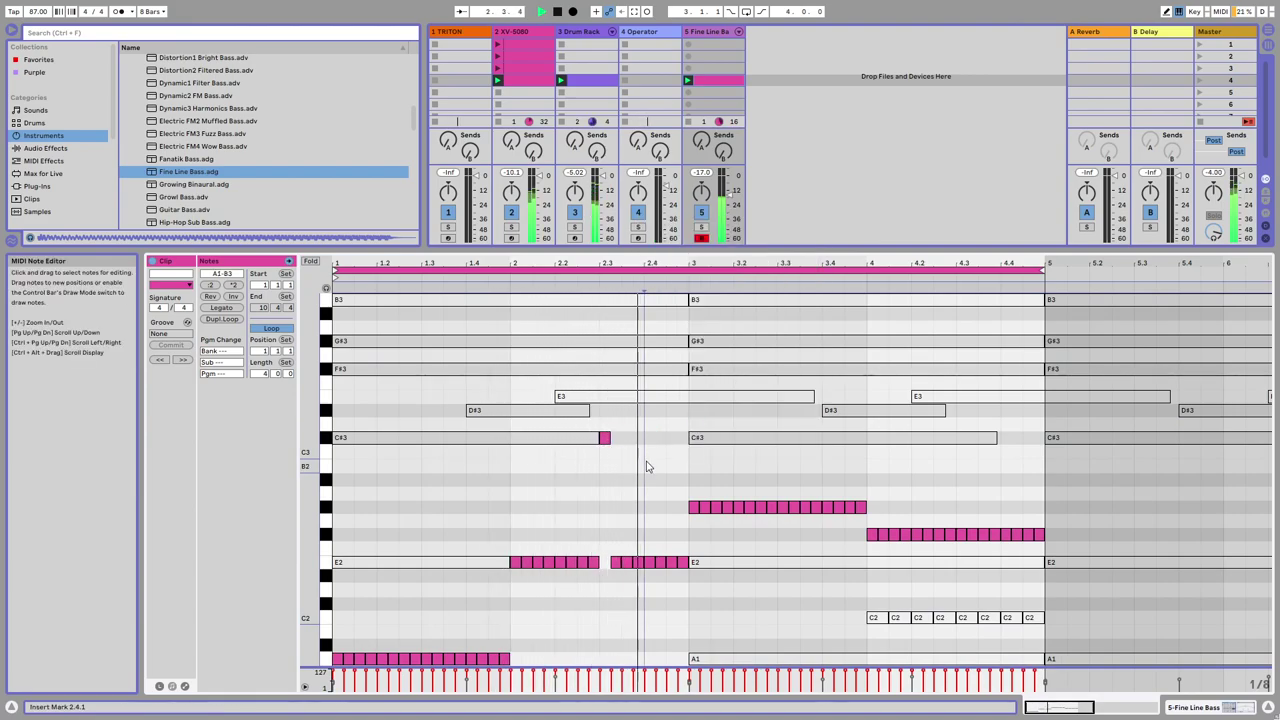
{"action": "key", "text": "ctrl+z"}
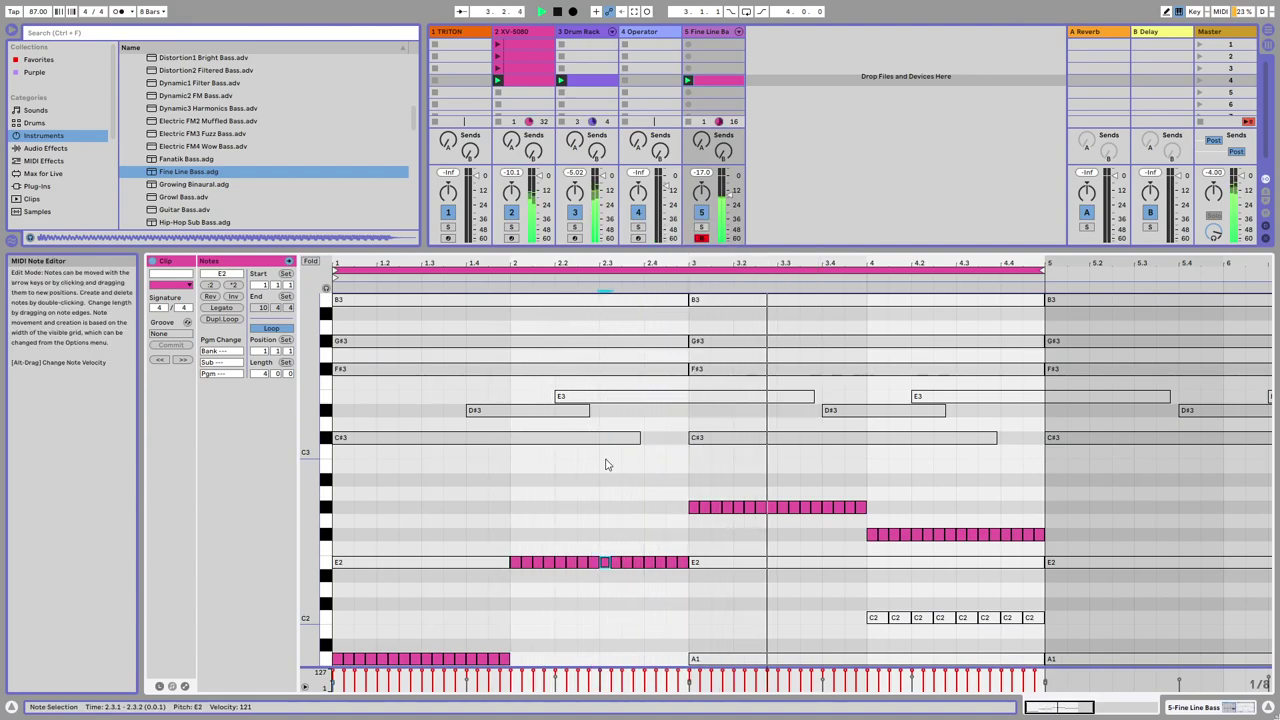
Show the Fine Line Bass track's devices and add the Mathieu Demange RX950 VST3 plug-in after the Tuner.
{"action": "double_click", "coordinate": [725, 33]}
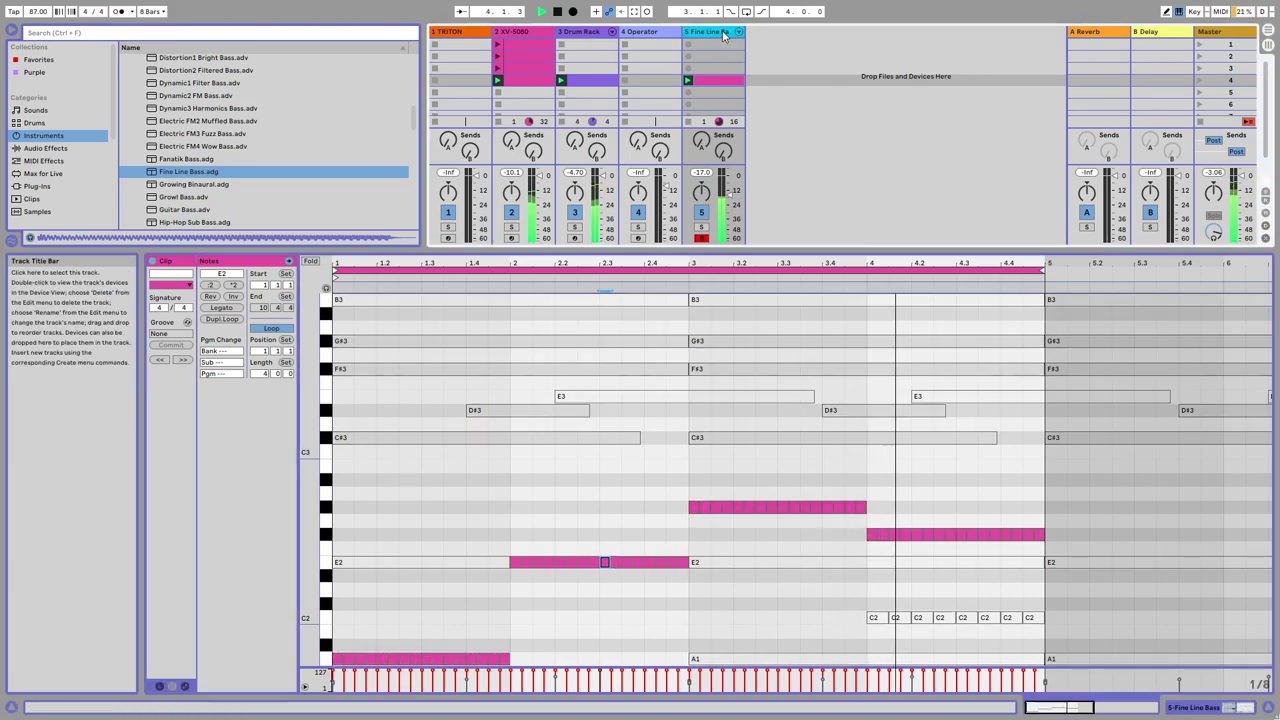
{"action": "left_click", "coordinate": [37, 186]}
{"action": "left_click", "coordinate": [137, 59]}
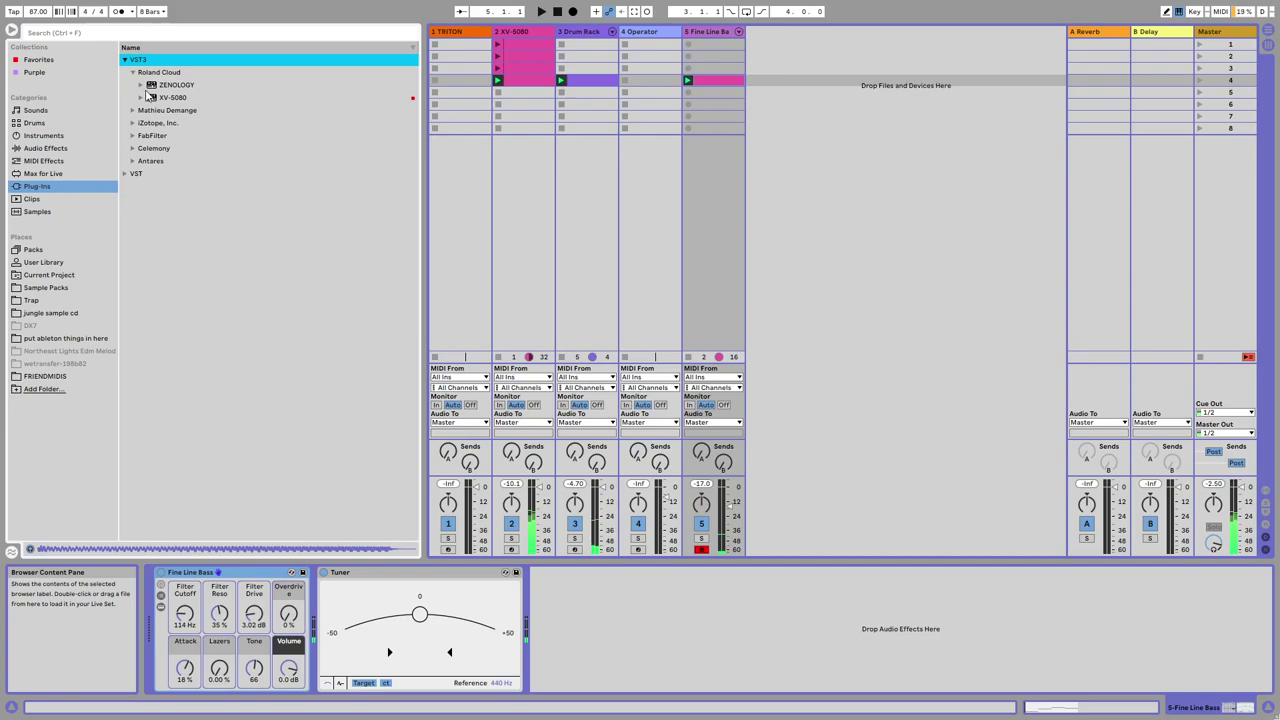
{"action": "left_click", "coordinate": [132, 110]}
{"action": "left_click_drag", "start_coordinate": [161, 100], "coordinate": [728, 34]}
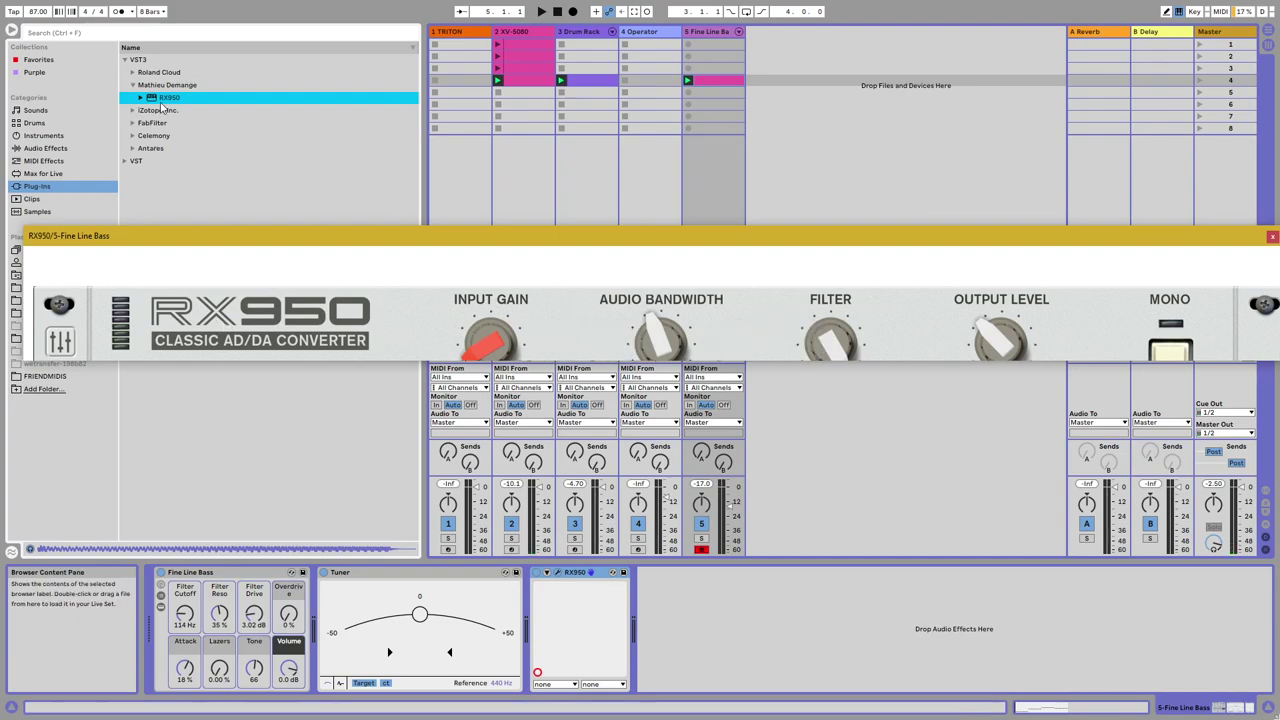
Try RX950 on the Master track, adjusting its audio bandwidth and filter during playback, and delete it from the Master.
{"action": "left_click", "coordinate": [1045, 85]}
{"action": "left_click_drag", "start_coordinate": [1045, 85], "coordinate": [1228, 40]}
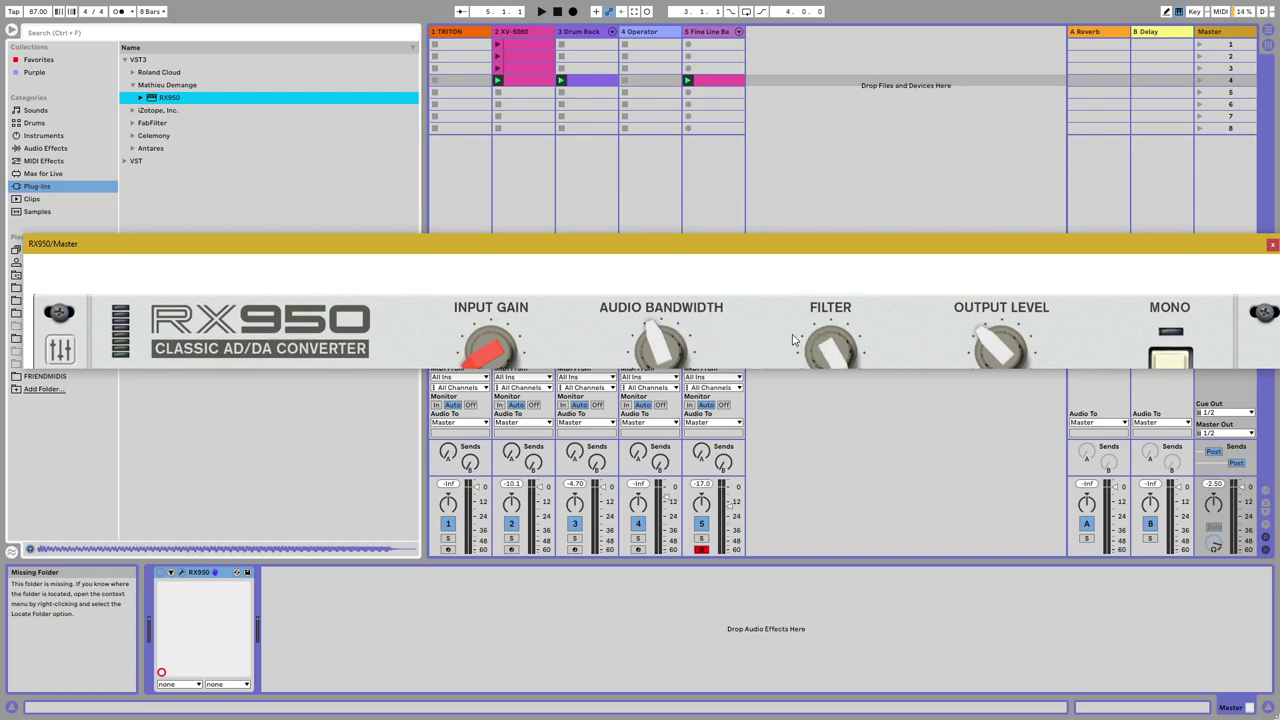
{"action": "left_click_drag", "start_coordinate": [660, 340], "coordinate": [700, 497]}
{"action": "key", "text": "space"}
{"action": "left_click_drag", "start_coordinate": [829, 352], "coordinate": [284, 656]}
{"action": "left_click", "coordinate": [201, 574]}
{"action": "key", "text": "space"}
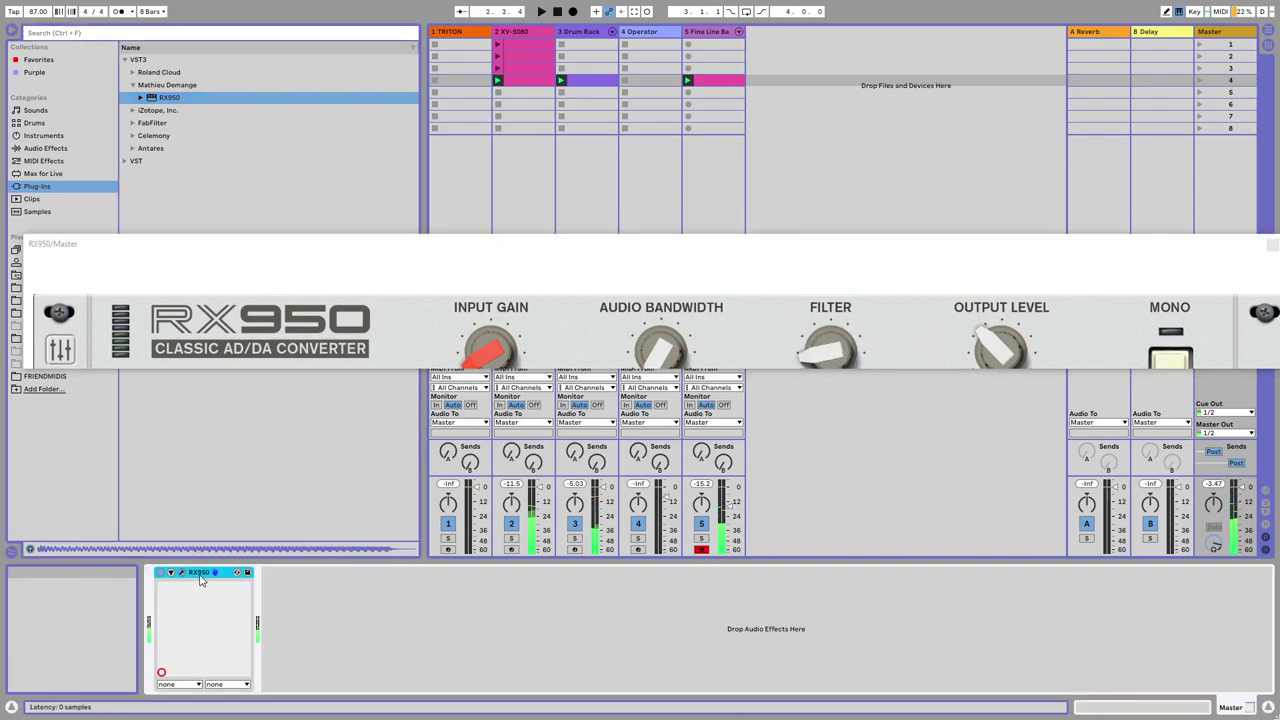
{"action": "key", "text": "Delete"}
Create a new MIDI track after Fine Line Bass with the Roland Cloud ZENOLOGY VST3 instrument.
{"action": "left_click", "coordinate": [707, 34]}
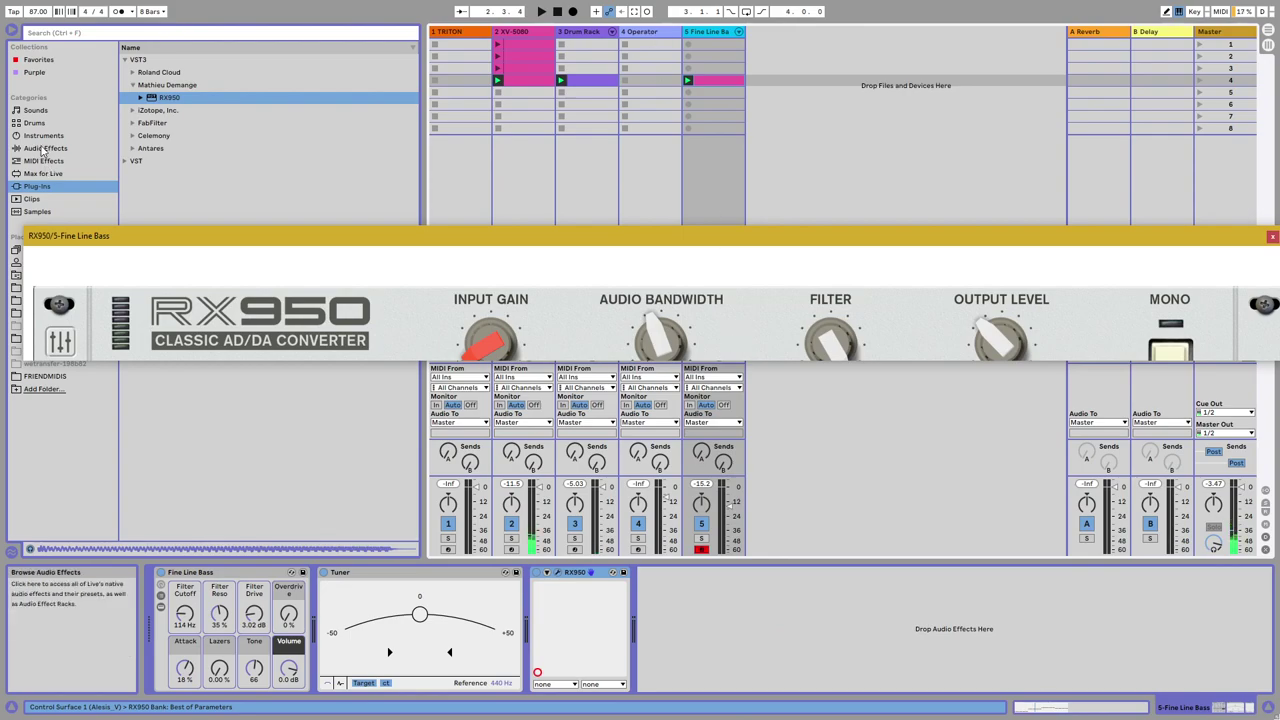
{"action": "left_click", "coordinate": [132, 72]}
{"action": "left_click_drag", "start_coordinate": [160, 87], "coordinate": [845, 98]}
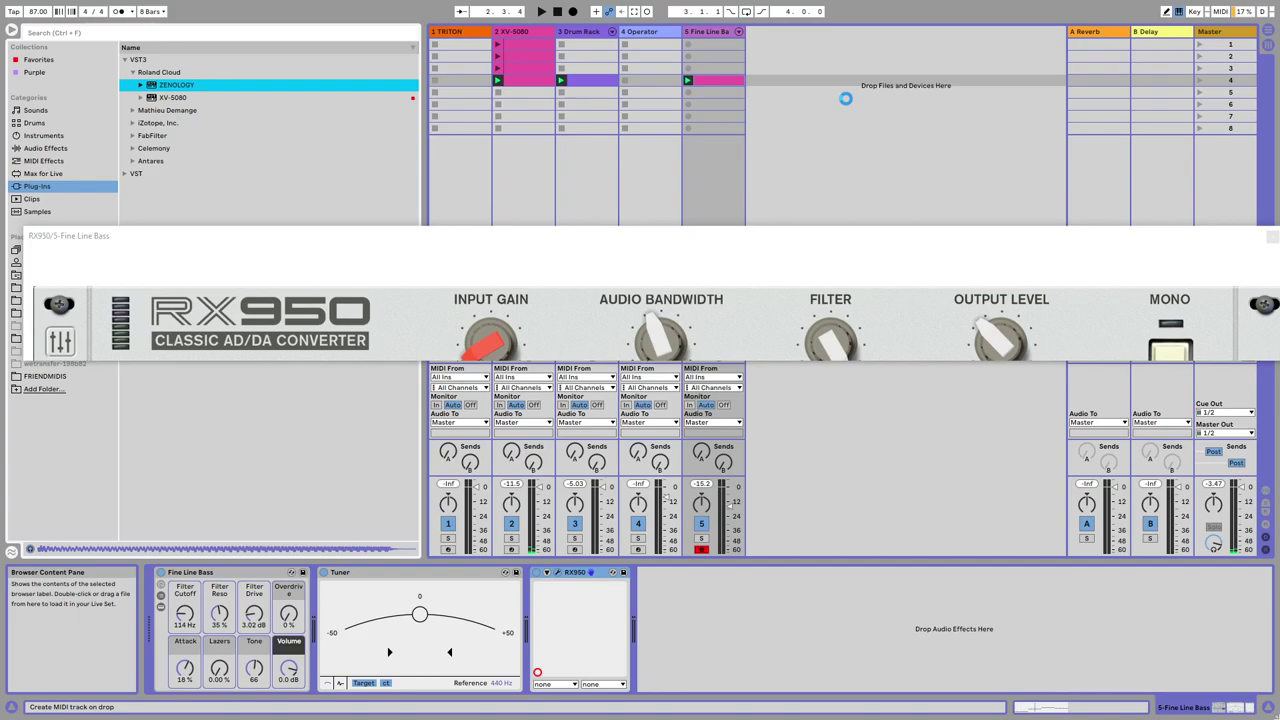
{"action": "left_click_drag", "start_coordinate": [836, 95], "coordinate": [774, 99]}
Browse ZENOLOGY's EXM002 JUNO-106 bank, compare Bright Brass with Reso Soft Brass, and load Bright Brass.
{"action": "left_click", "coordinate": [125, 317]}
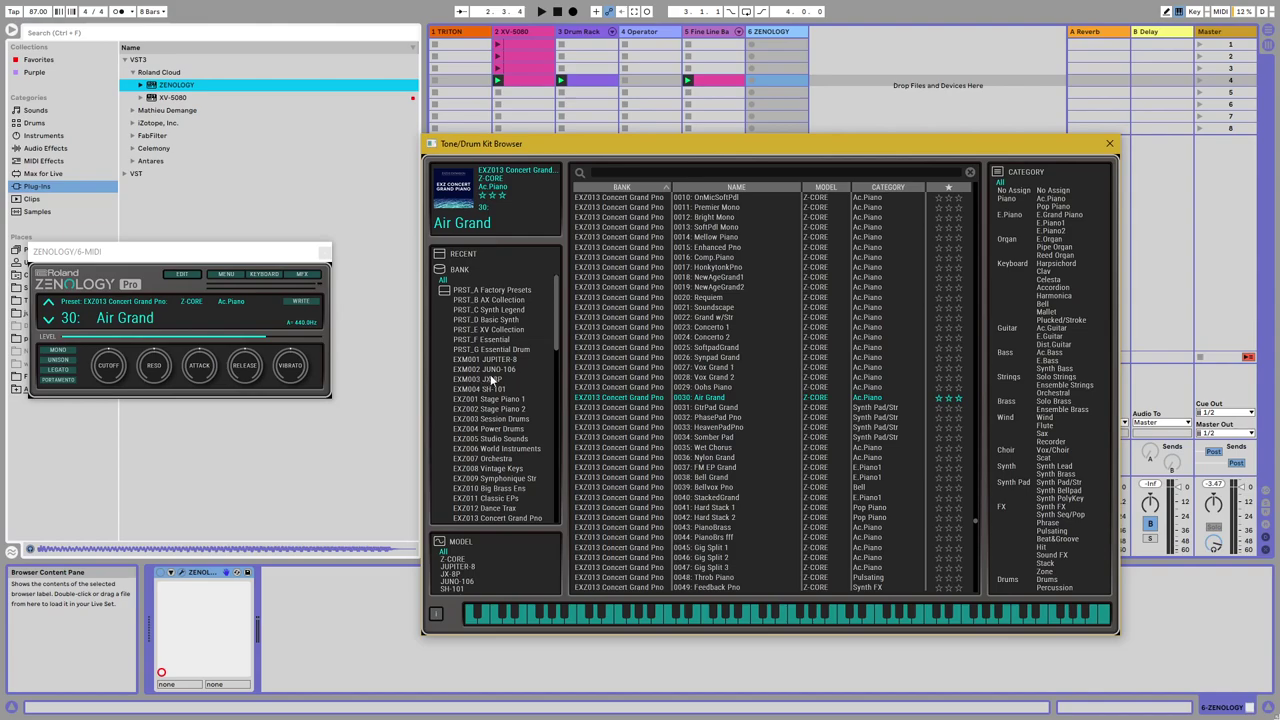
{"action": "left_click", "coordinate": [485, 370]}
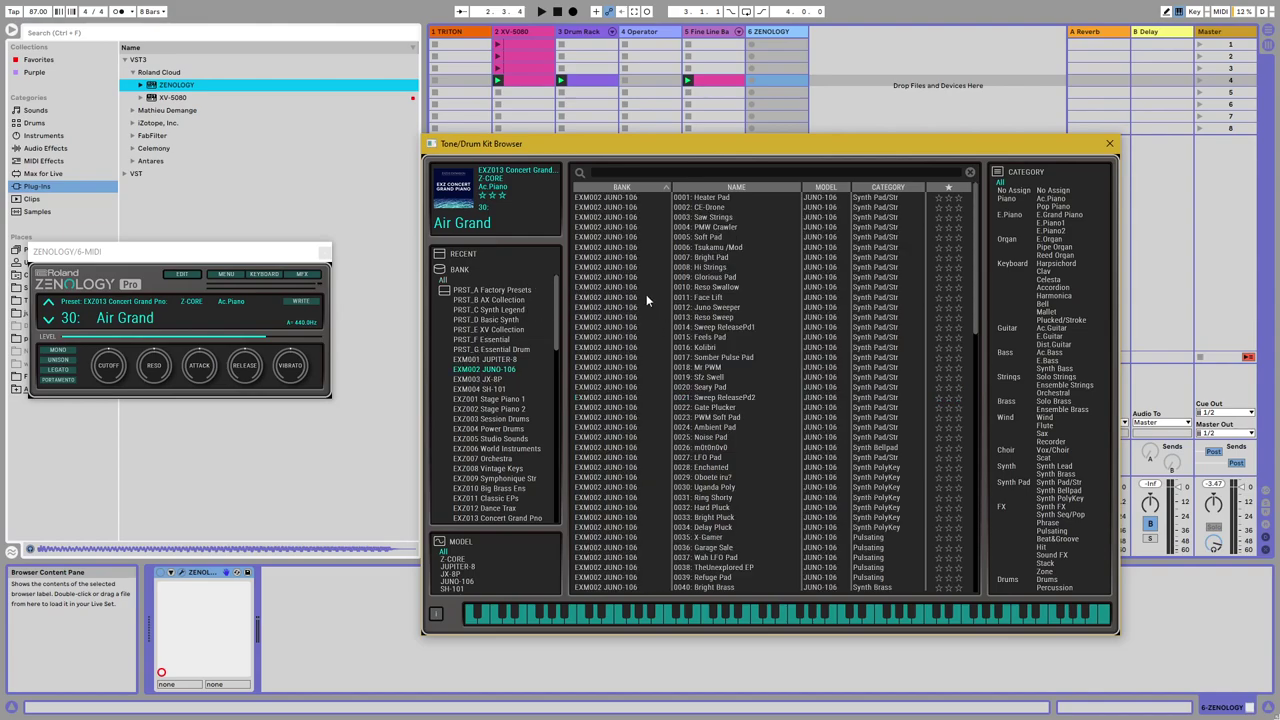
{"action": "scroll", "coordinate": [709, 279], "scroll_direction": "down", "scroll_amount": 6}
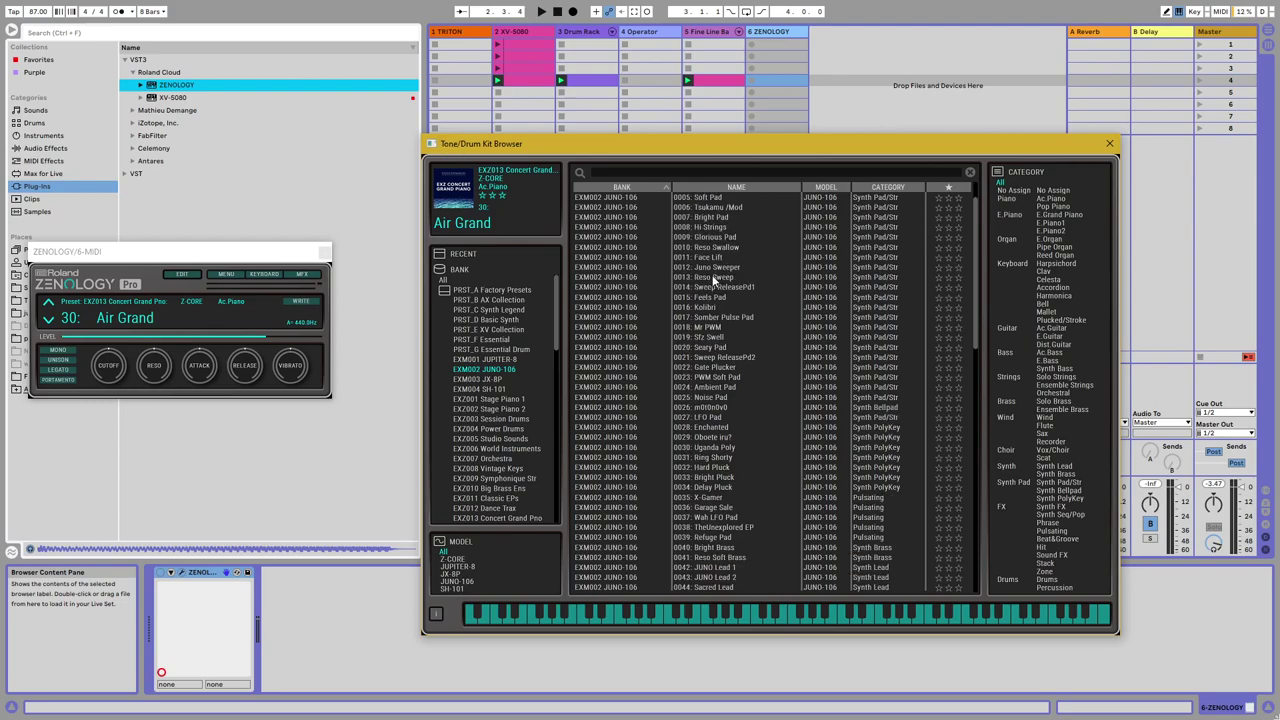
{"action": "scroll", "coordinate": [709, 279], "scroll_direction": "down", "scroll_amount": 2}
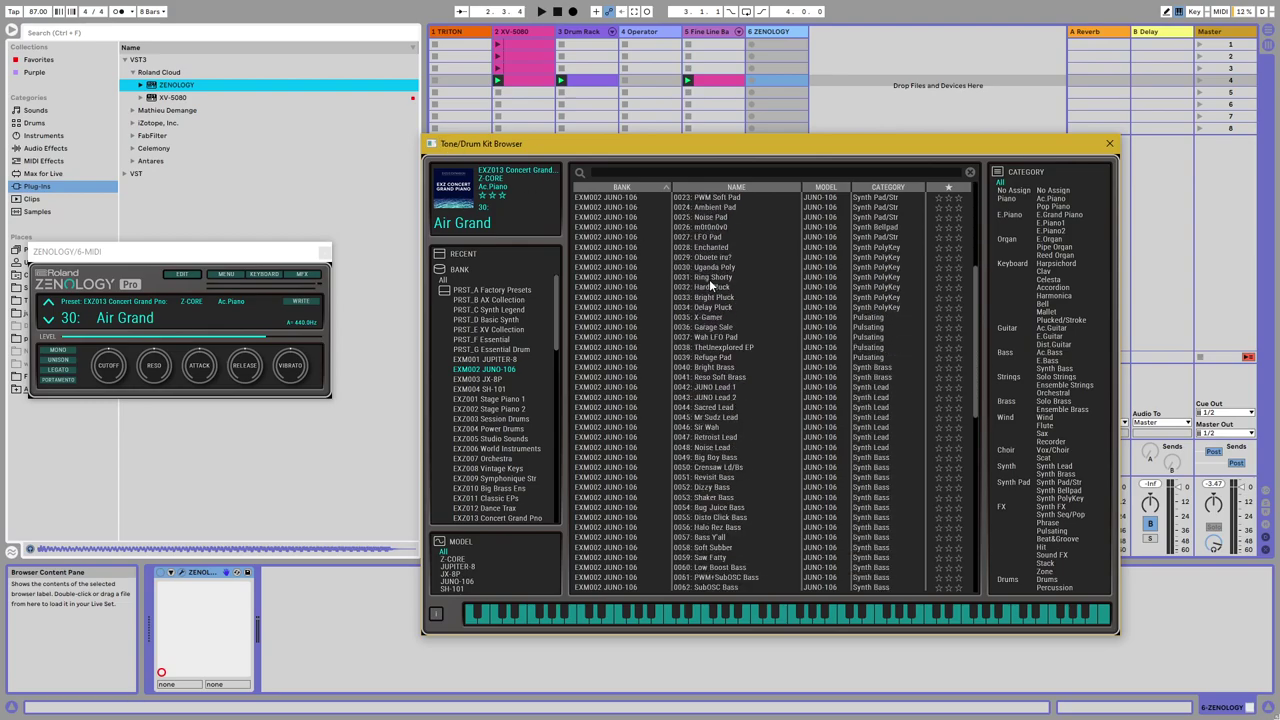
{"action": "left_click", "coordinate": [720, 370]}
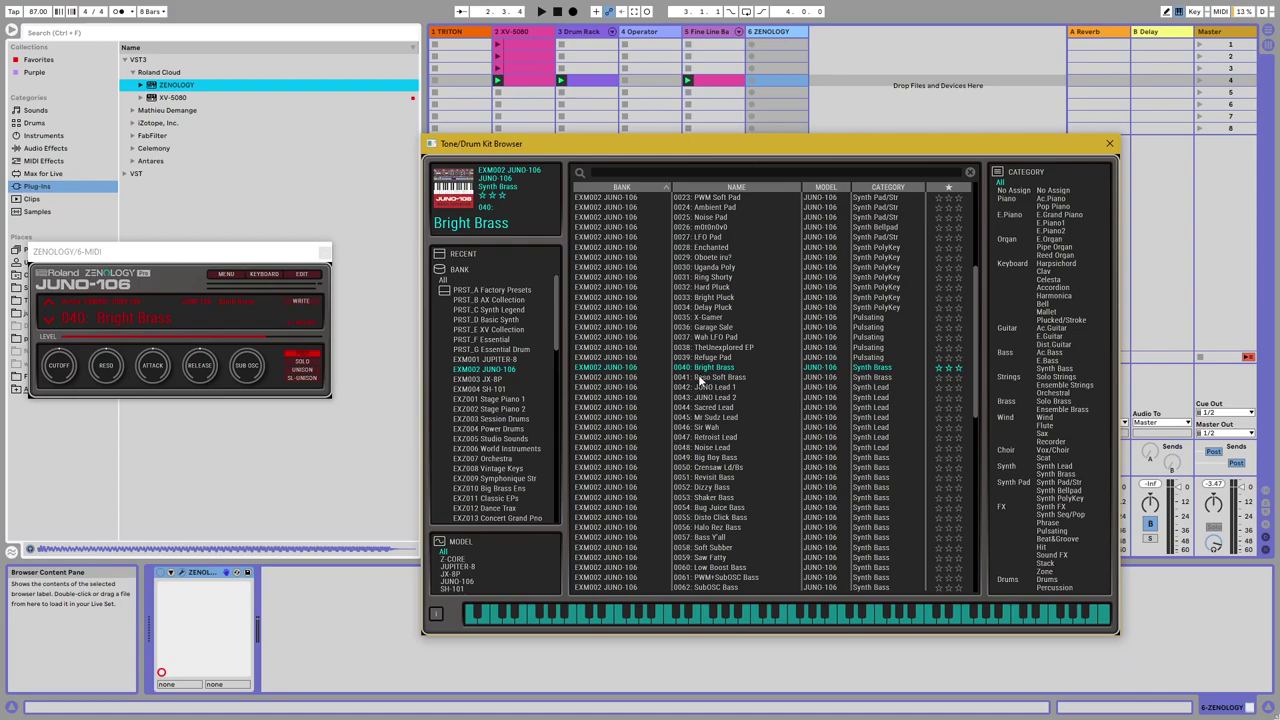
{"action": "left_click", "coordinate": [699, 378]}
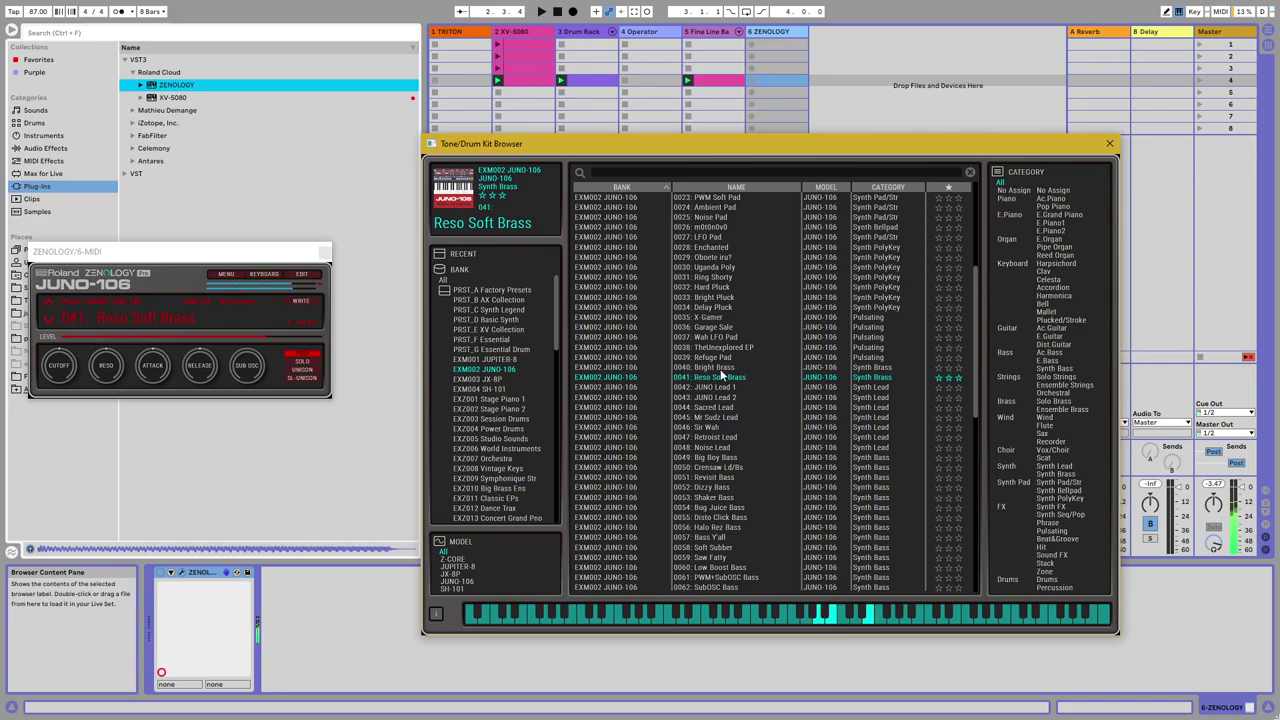
{"action": "left_click", "coordinate": [713, 369]}
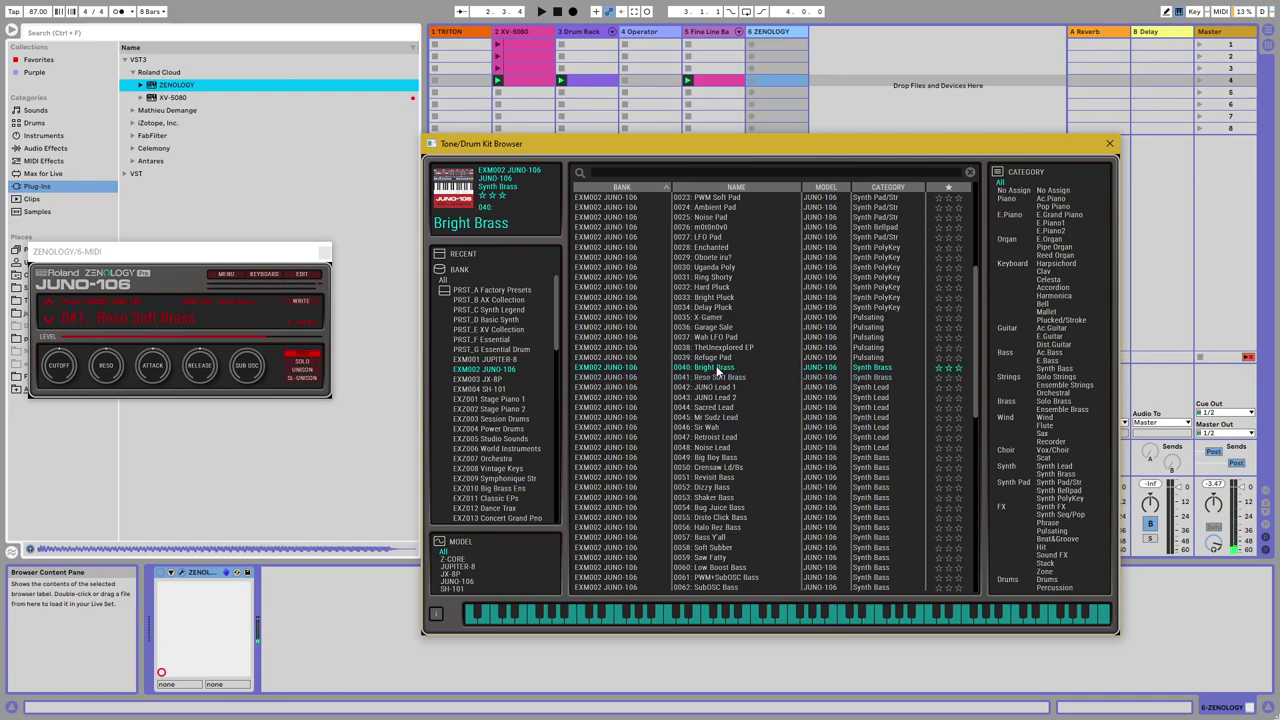